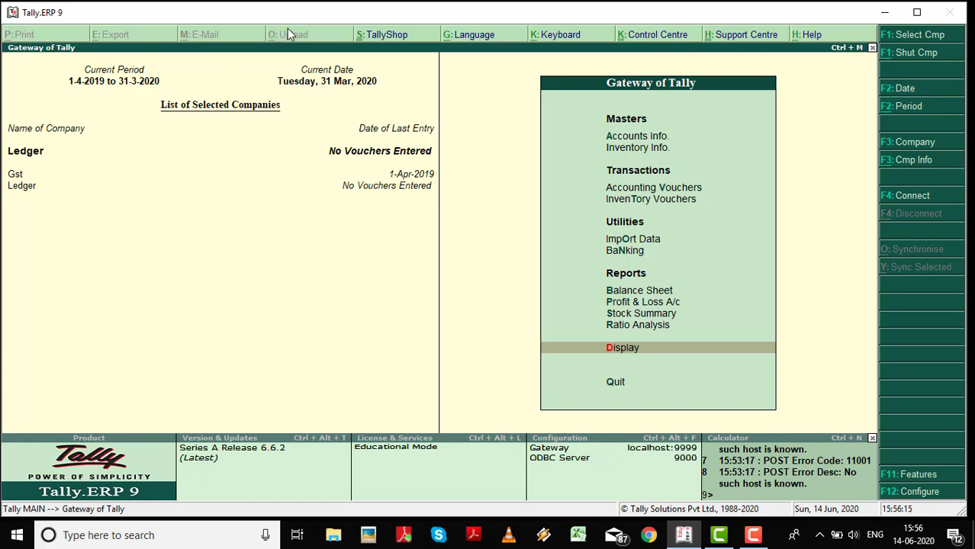
# Open the Day Book and preview its print settings without printing.
pyautogui.press('Return')
pyautogui.press('y')
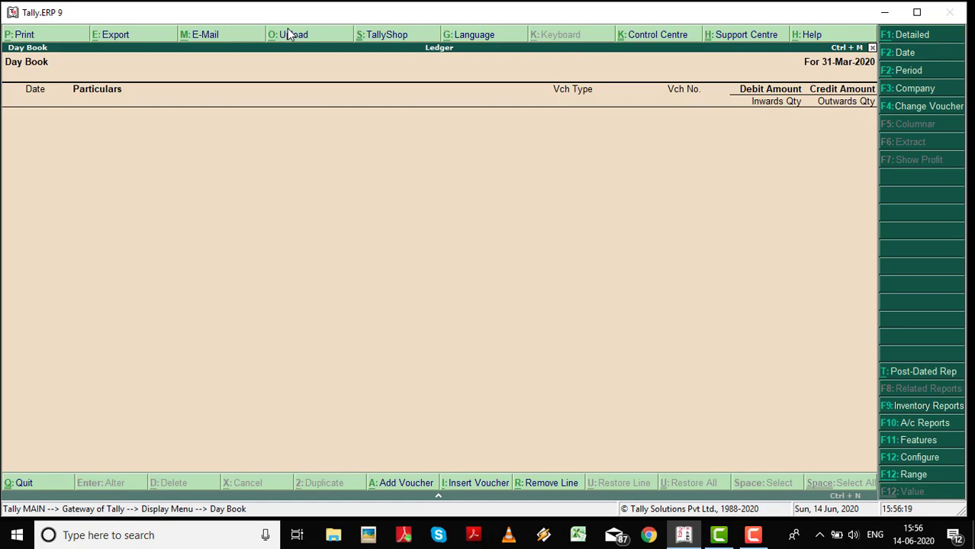
pyautogui.hotkey('alt', 'p')
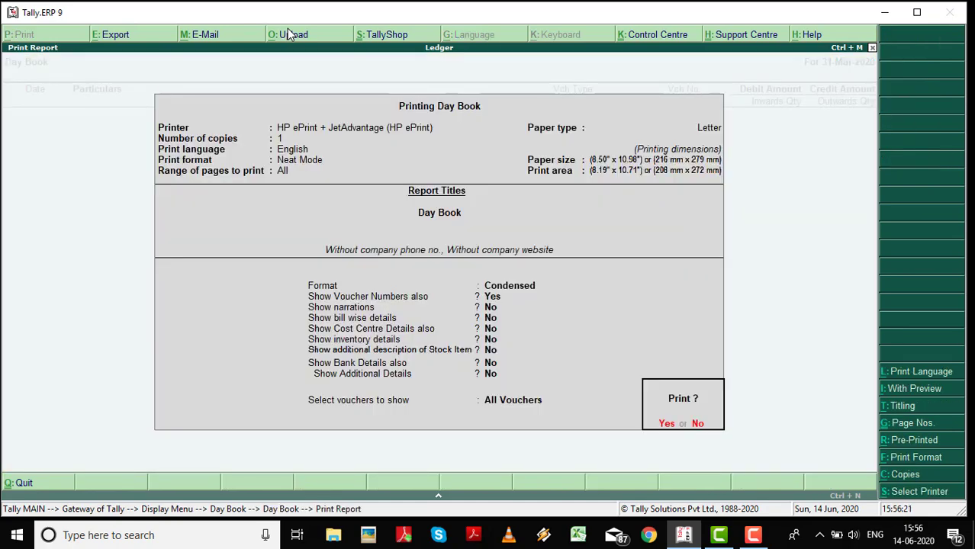
pyautogui.press('n')
pyautogui.press('Escape')
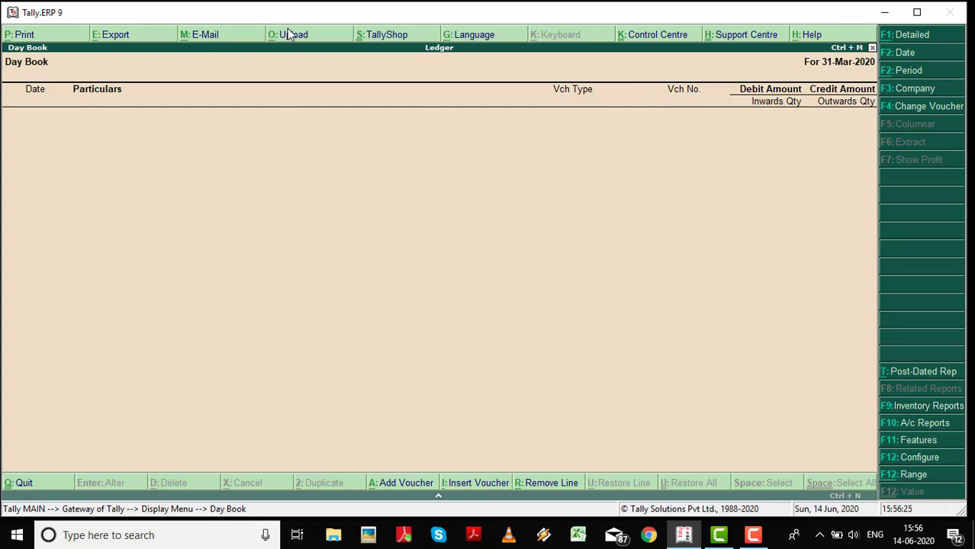
# Preview the Day Book's export, e-mail and upload settings, declining each one.
pyautogui.hotkey('alt', 'e')
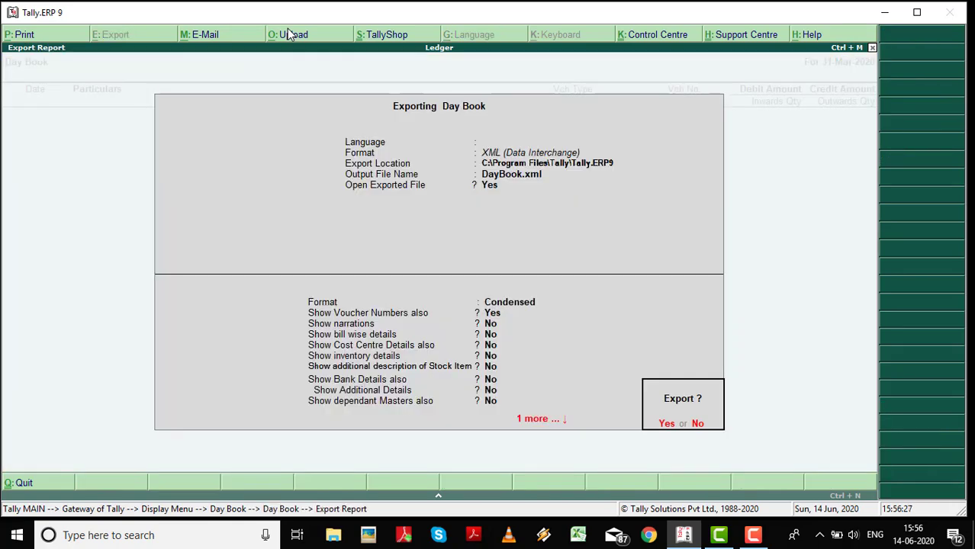
pyautogui.press('n')
pyautogui.press('Escape')
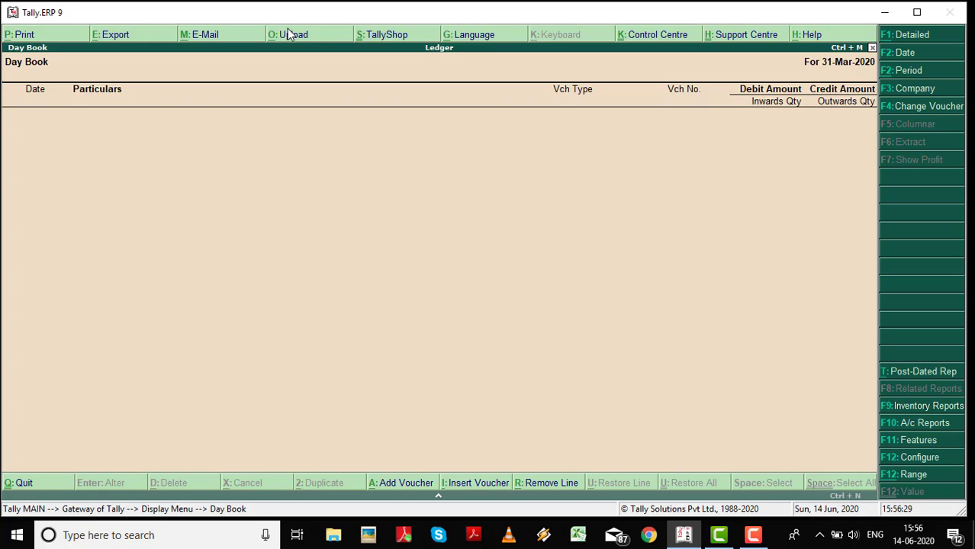
pyautogui.hotkey('alt', 'm')
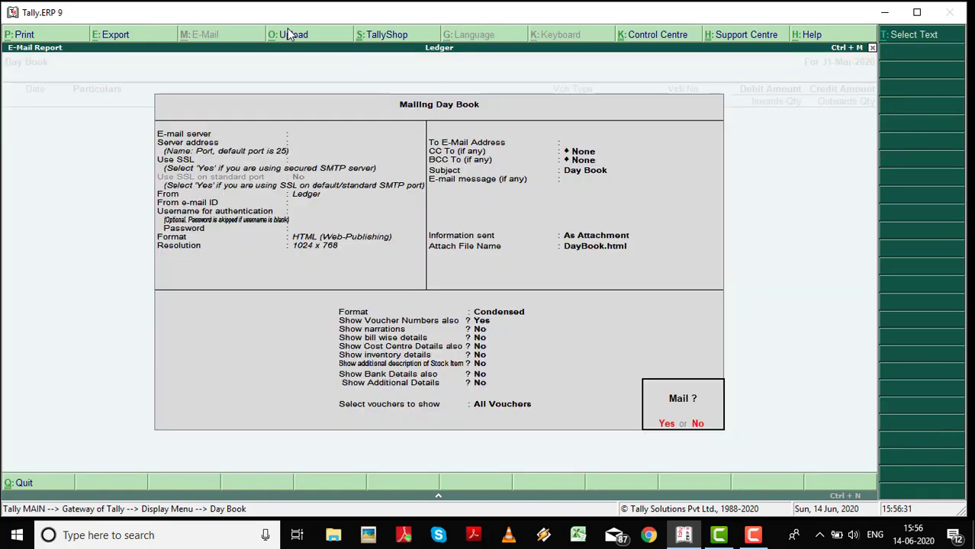
pyautogui.press('n')
pyautogui.press('Escape')
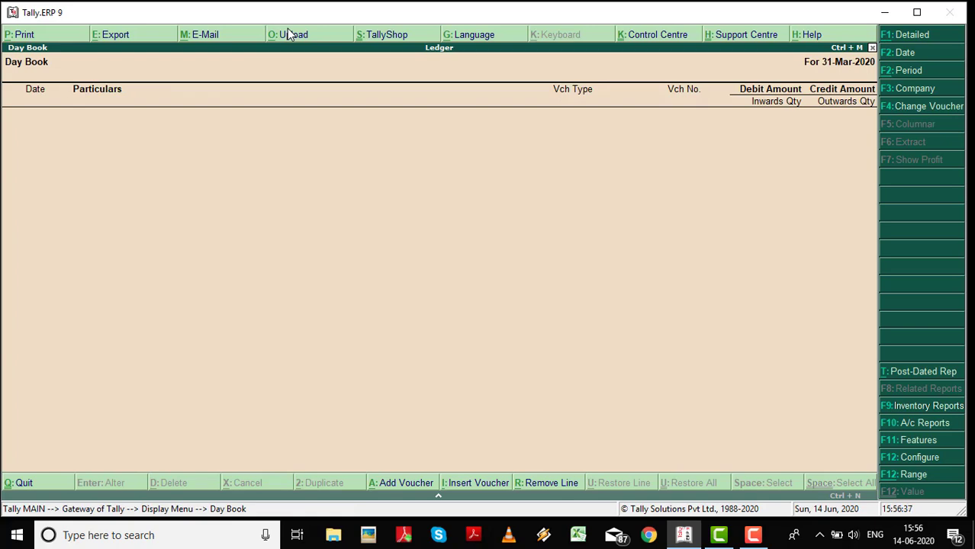
pyautogui.click(287, 34)
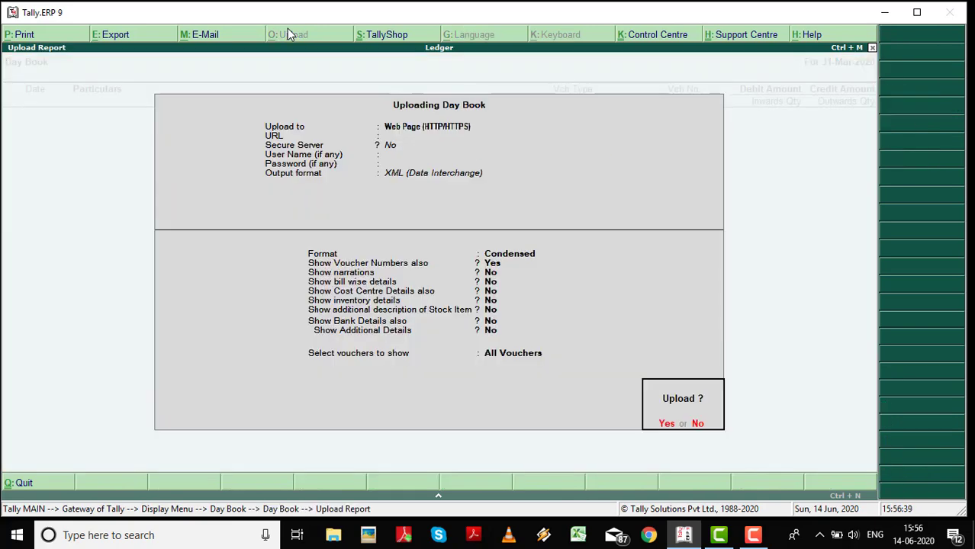
pyautogui.press('Escape')
pyautogui.press('Escape')
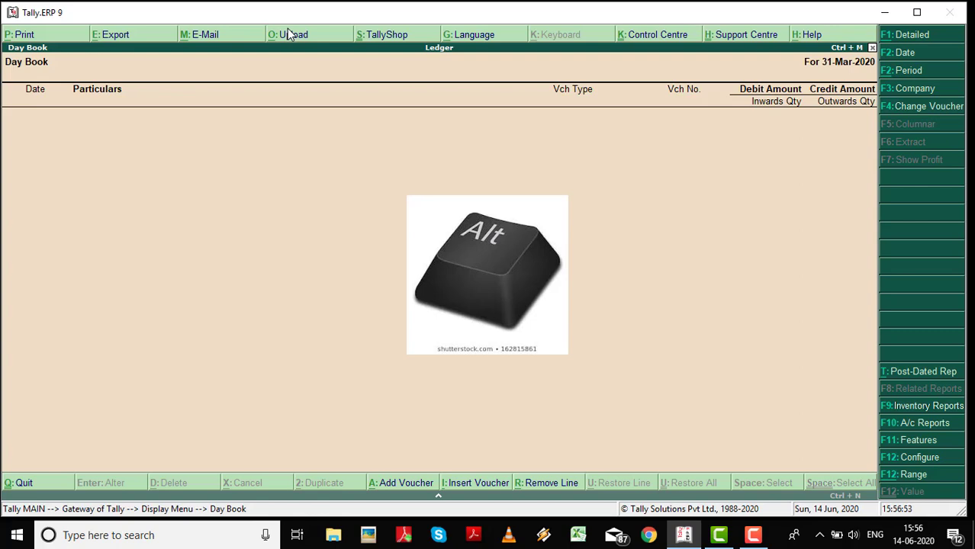
# Try the online TallyShop with Ctrl+Alt+S and dismiss the connection failure.
pyautogui.hotkey('ctrl', 'alt', 's')
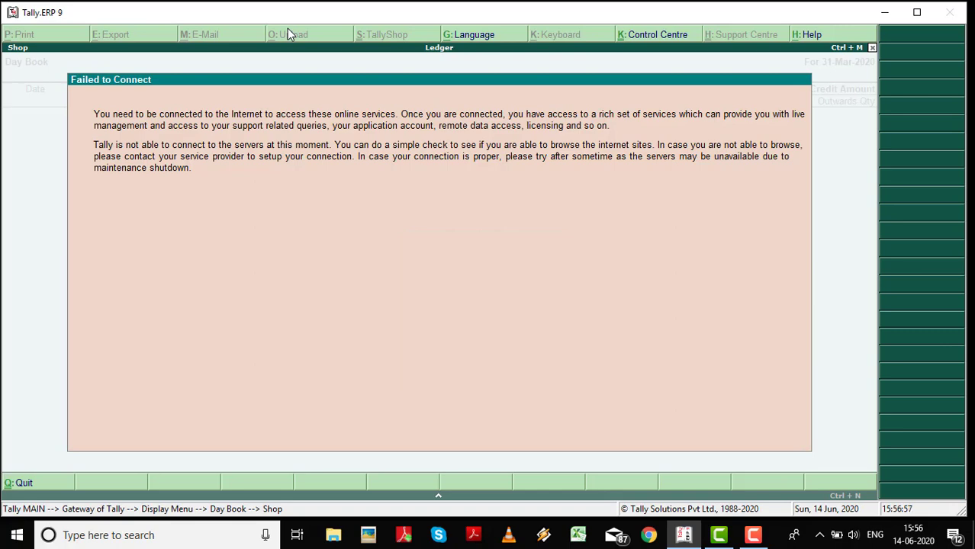
pyautogui.press('Escape')
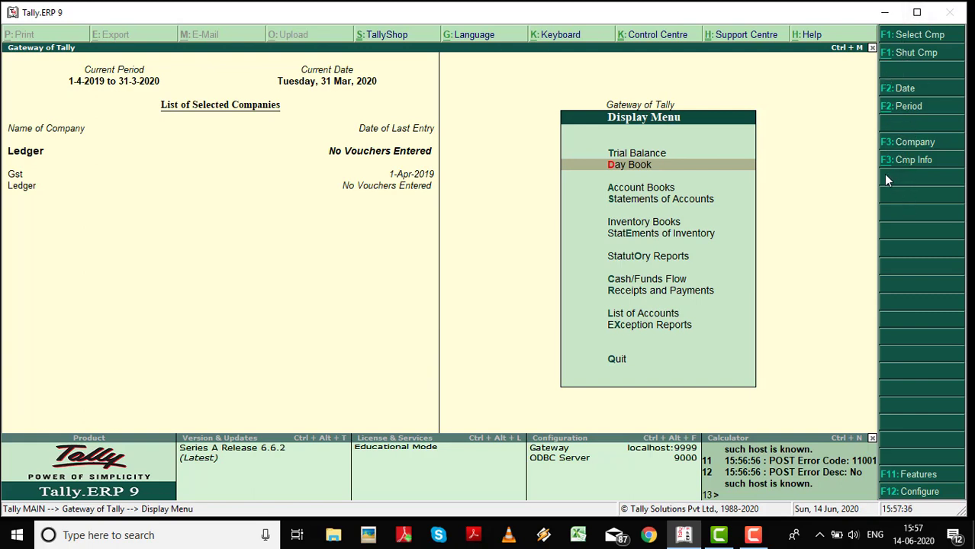
# Back at Gateway of Tally, open a payment voucher and quit it unsaved.
pyautogui.press('Escape')
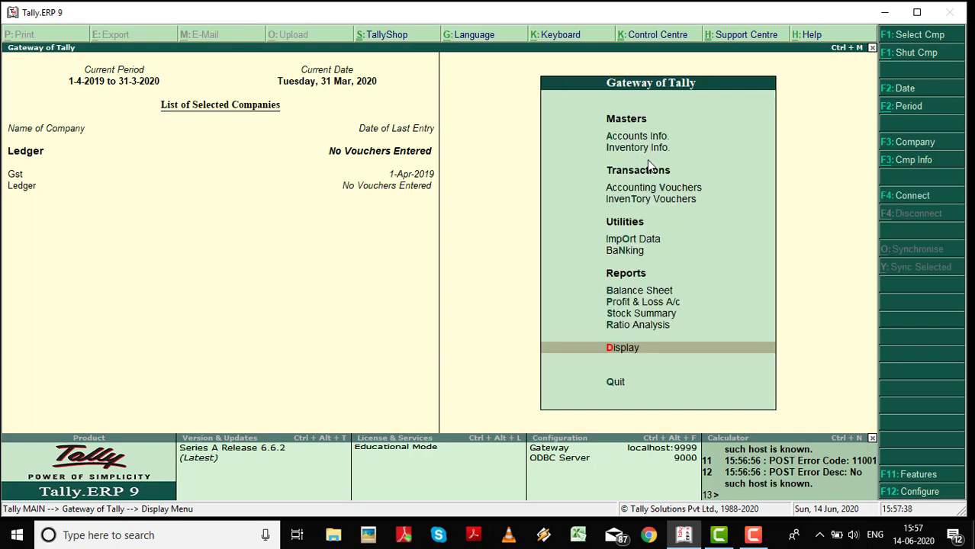
pyautogui.press('v')
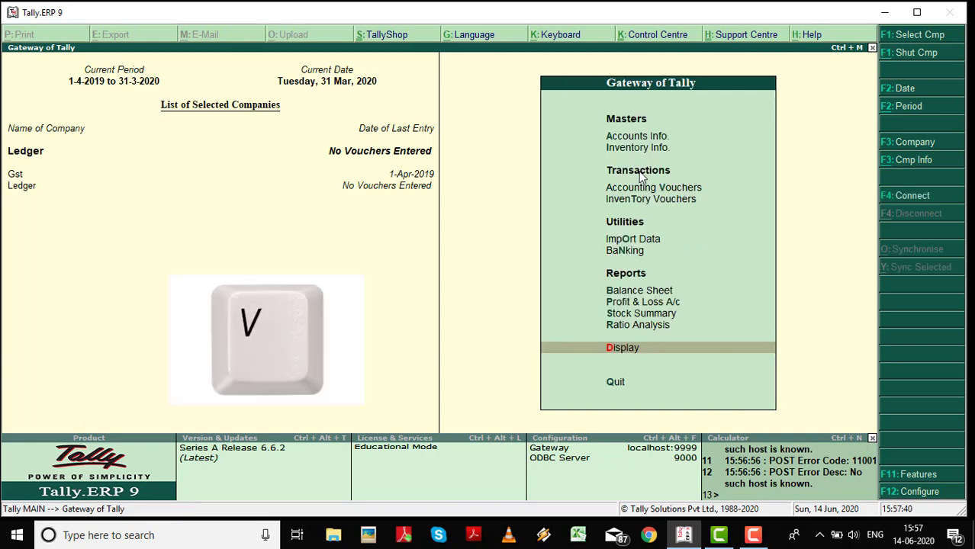
pyautogui.press('v')
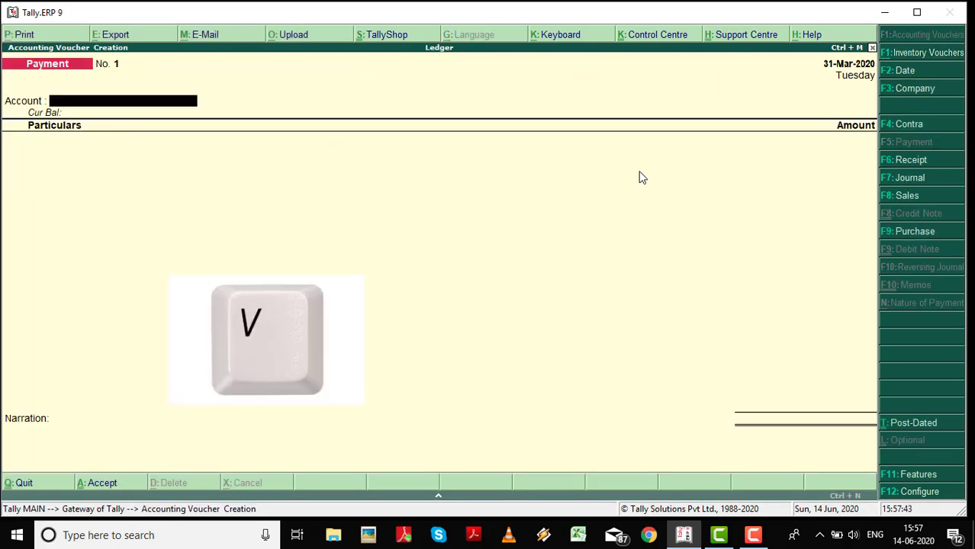
pyautogui.press('Escape')
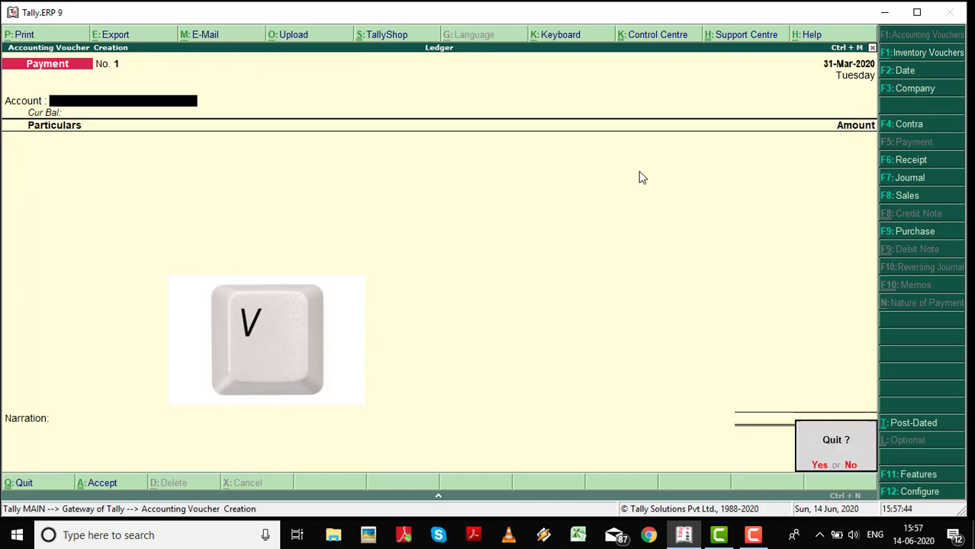
pyautogui.press('Return')
# Glance at Inventory Info, then bring up the Balance Sheet.
pyautogui.press('i')
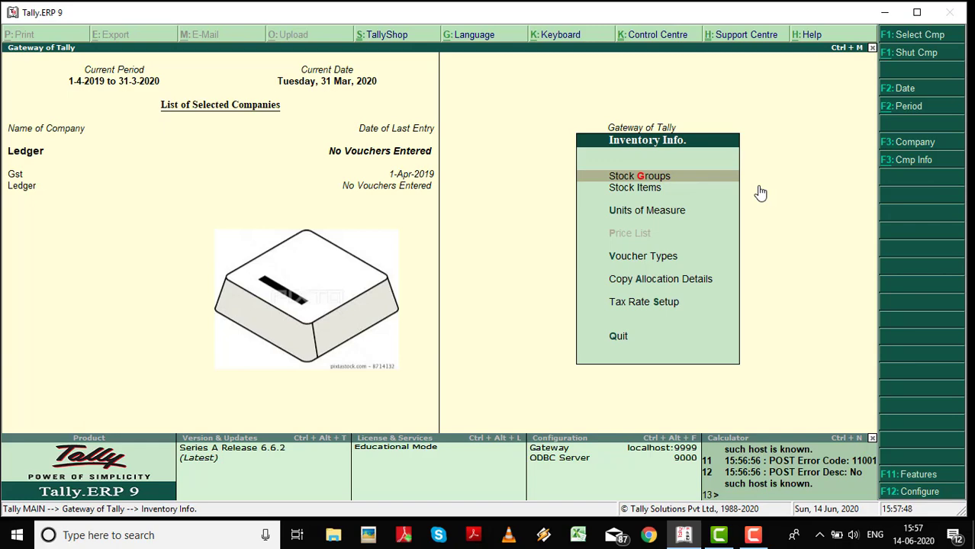
pyautogui.press('Escape')
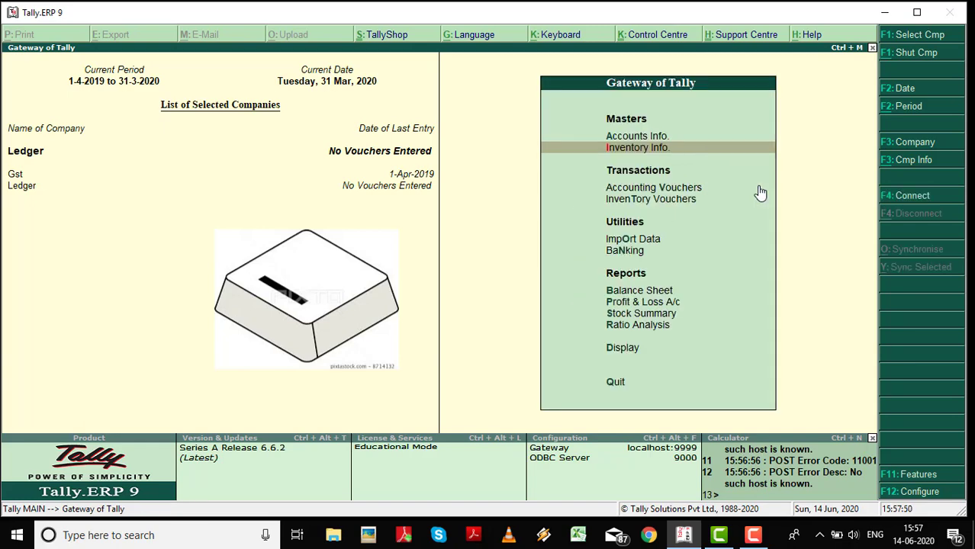
pyautogui.press('b')
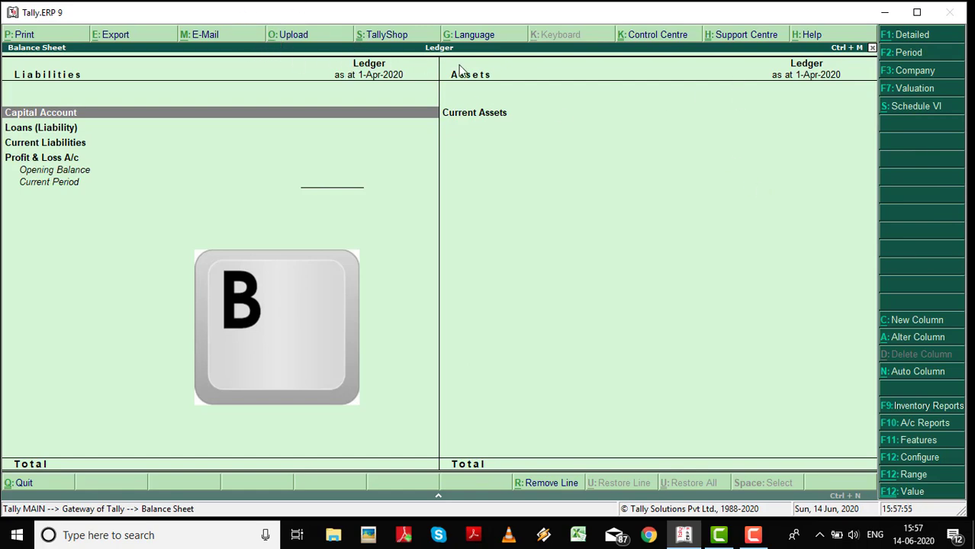
# Check the Profit & Loss account and Ratio Analysis, then open the Stock Summary.
pyautogui.press('Escape')
pyautogui.press('p')
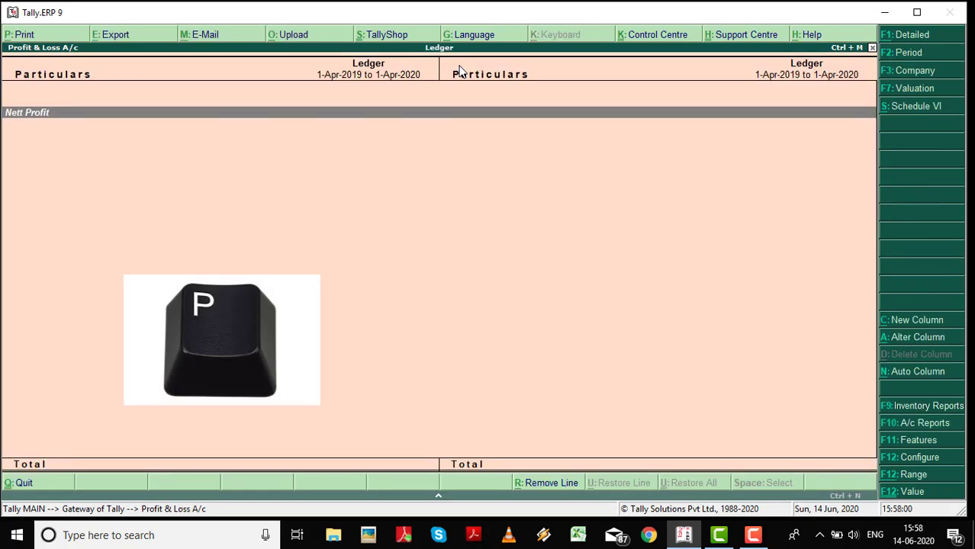
pyautogui.press('Escape')
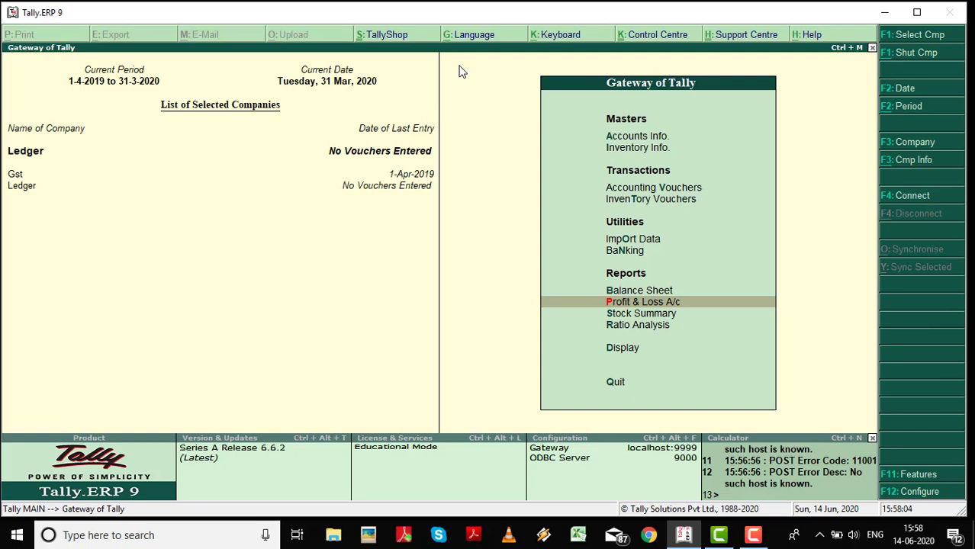
pyautogui.press('r')
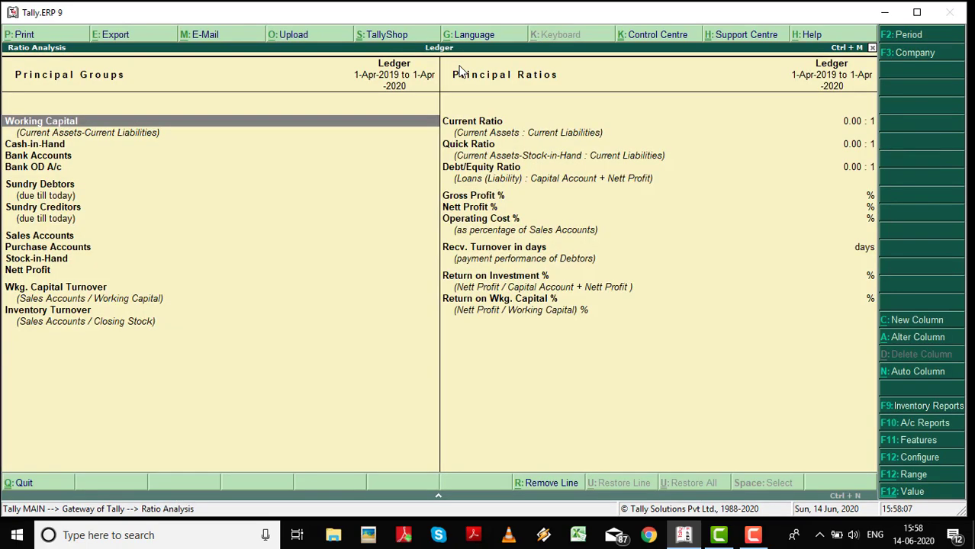
pyautogui.press('r')
pyautogui.press('Escape')
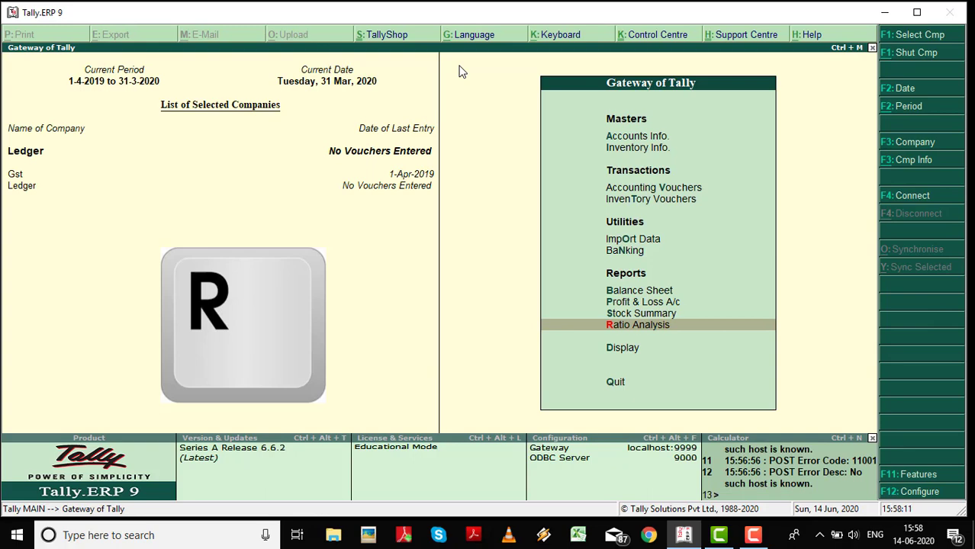
pyautogui.press('s')
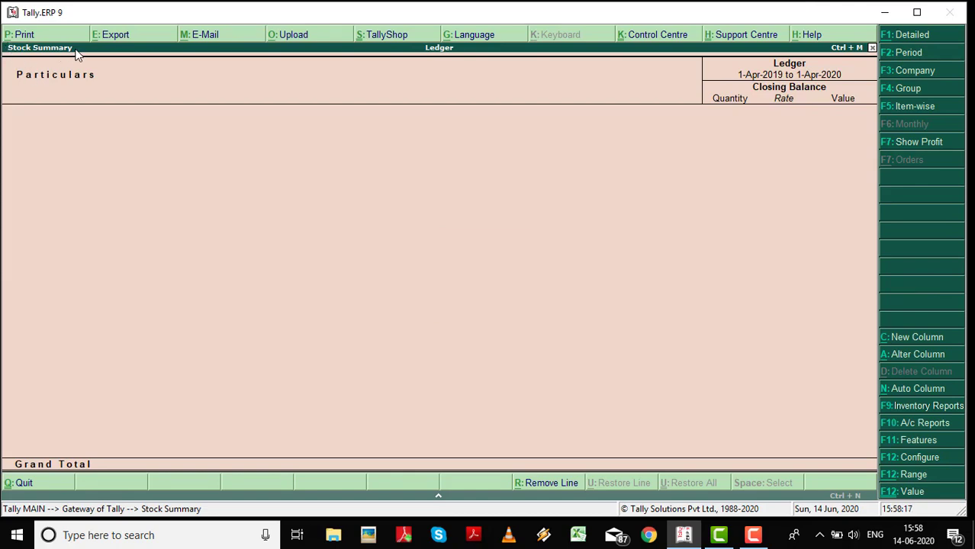
# Close the Stock Summary, reopen it to review, then close it again.
pyautogui.press('Escape')
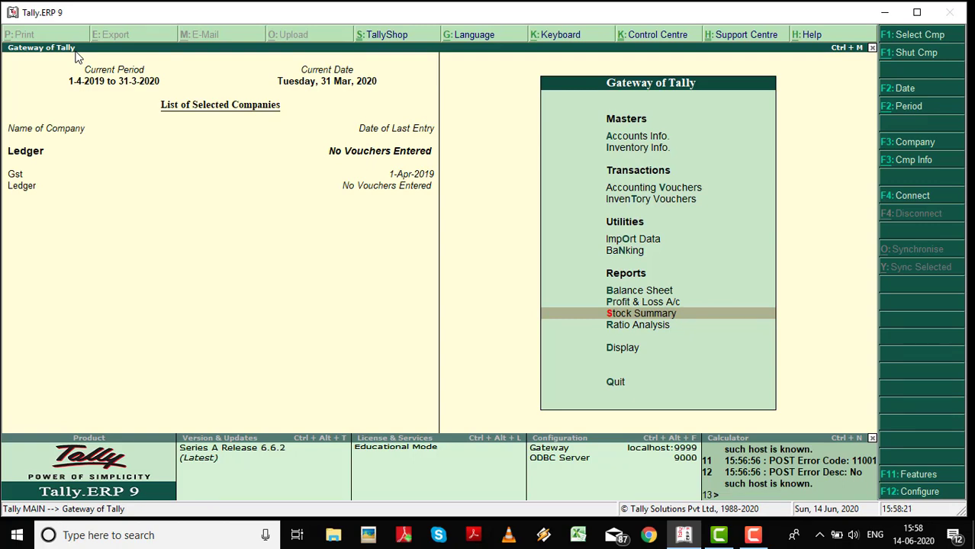
pyautogui.press('Return')
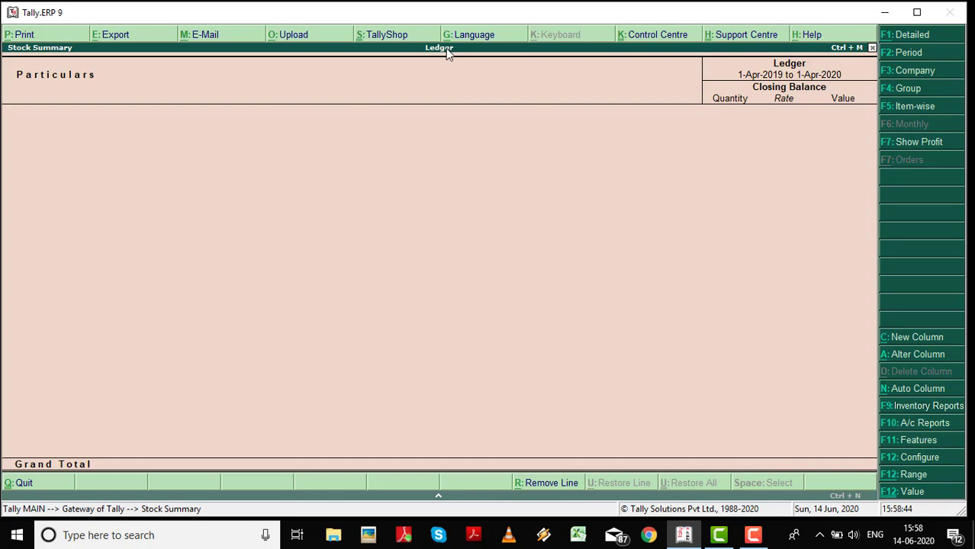
pyautogui.press('Escape')
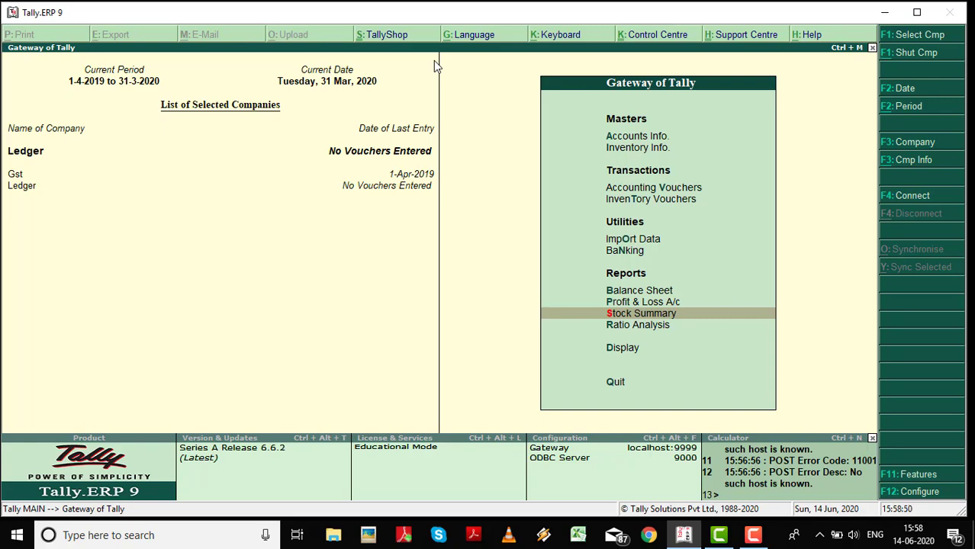
# Go from Gateway of Tally into Accounts Info. and then its Ledgers menu.
pyautogui.press('Up')
pyautogui.press('Up')
pyautogui.press('Up')
pyautogui.press('Up')
pyautogui.press('Up')
pyautogui.press('Up')
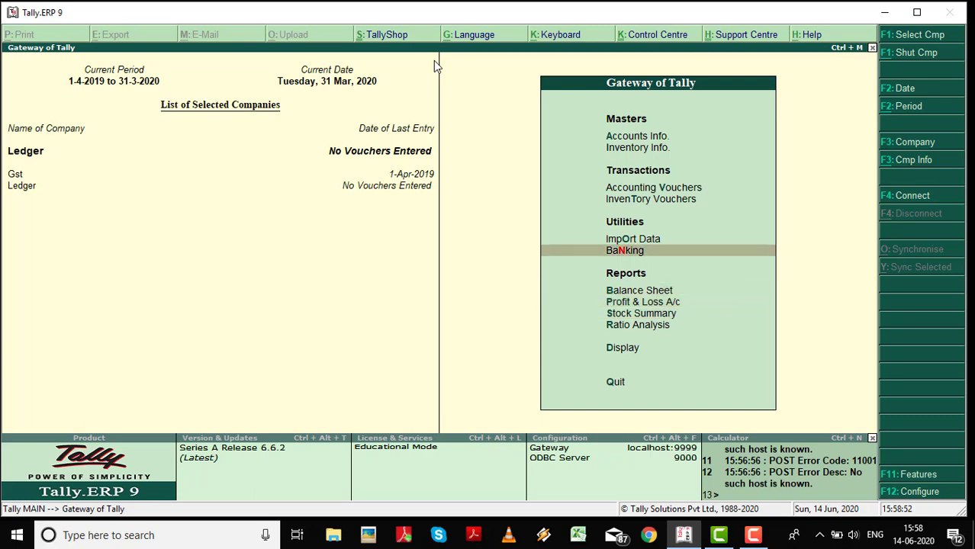
pyautogui.press('Up')
pyautogui.press('Up')
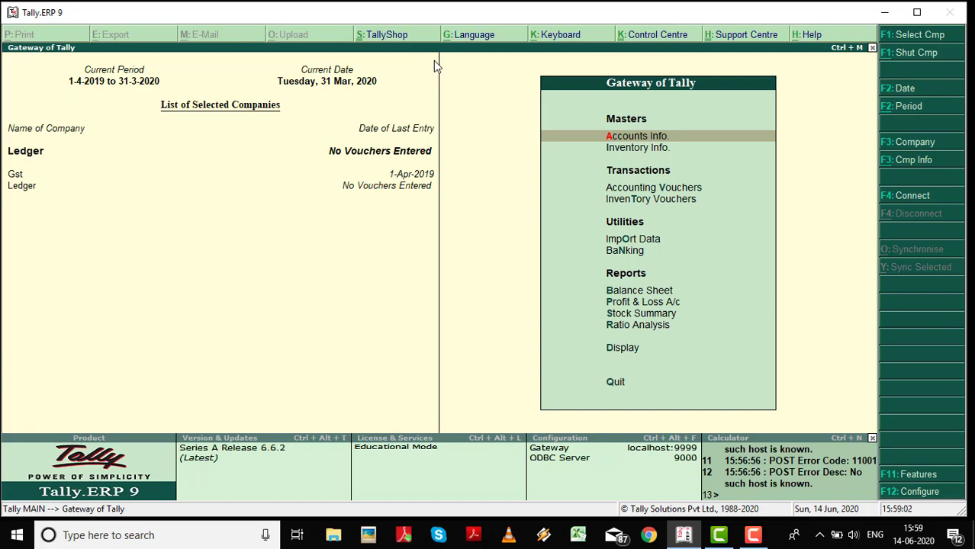
pyautogui.press('Return')
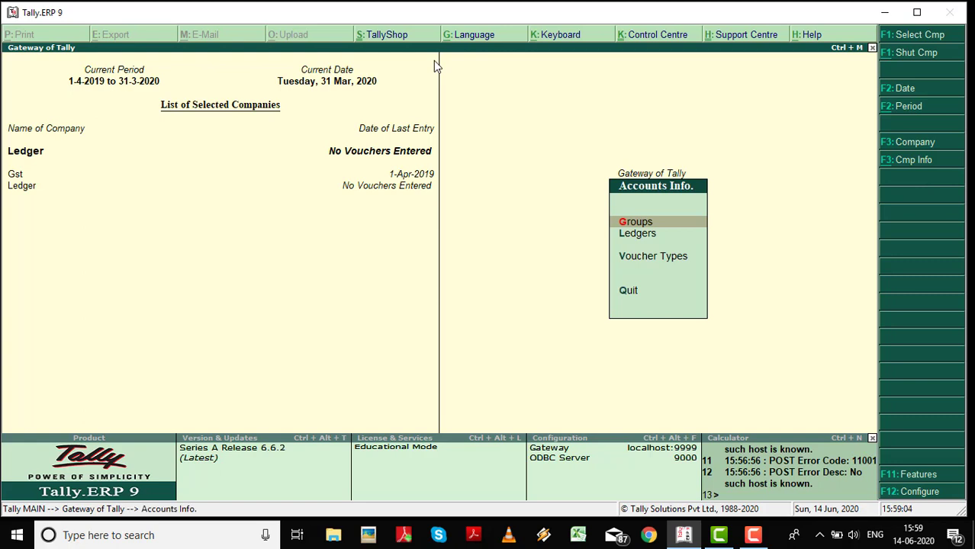
pyautogui.press('Down')
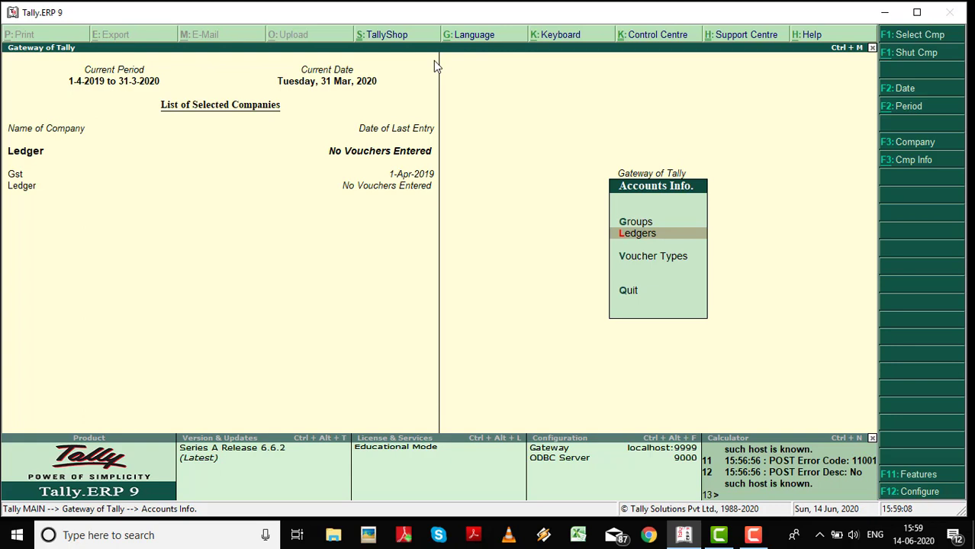
pyautogui.press('Return')
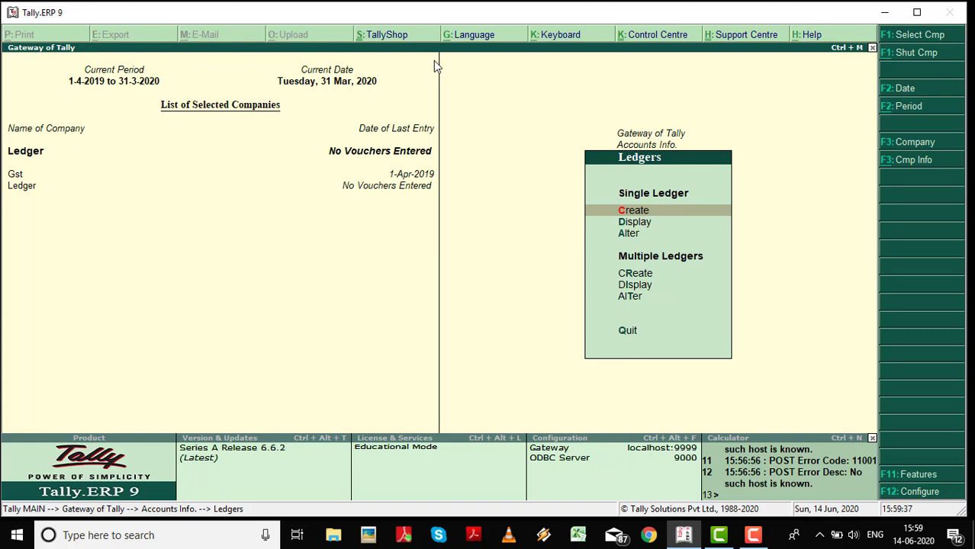
# Quit the blank new-ledger form and view the existing Cash ledger.
pyautogui.press('Return')
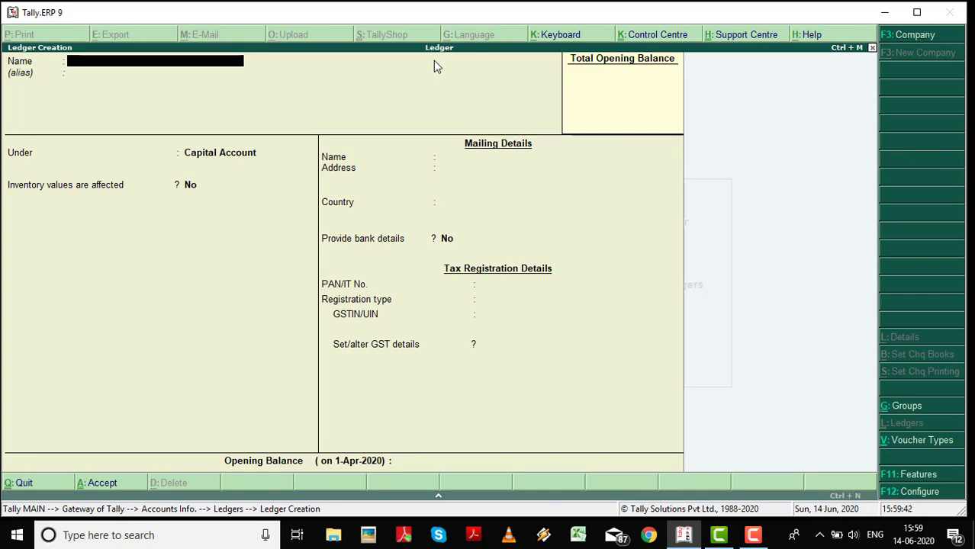
pyautogui.press('Escape')
pyautogui.press('y')
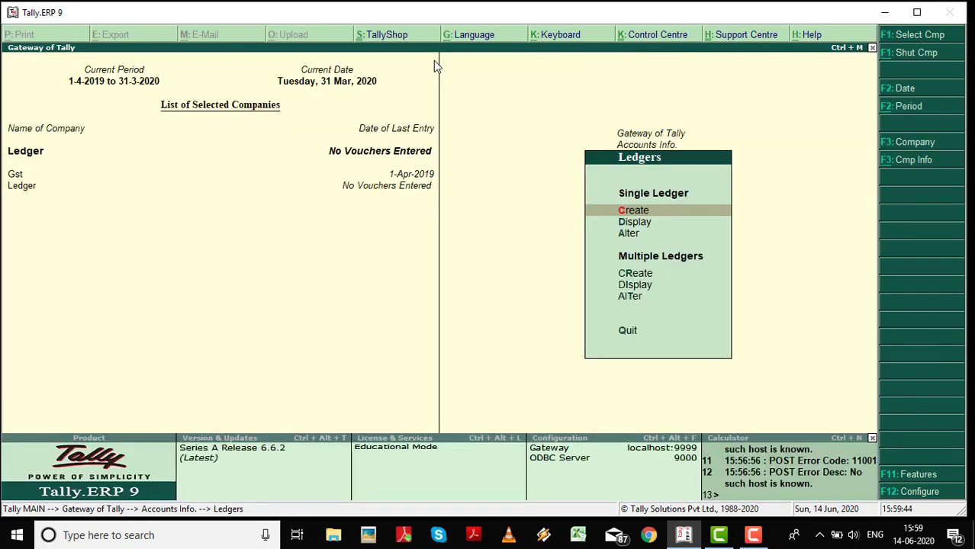
pyautogui.press('Down')
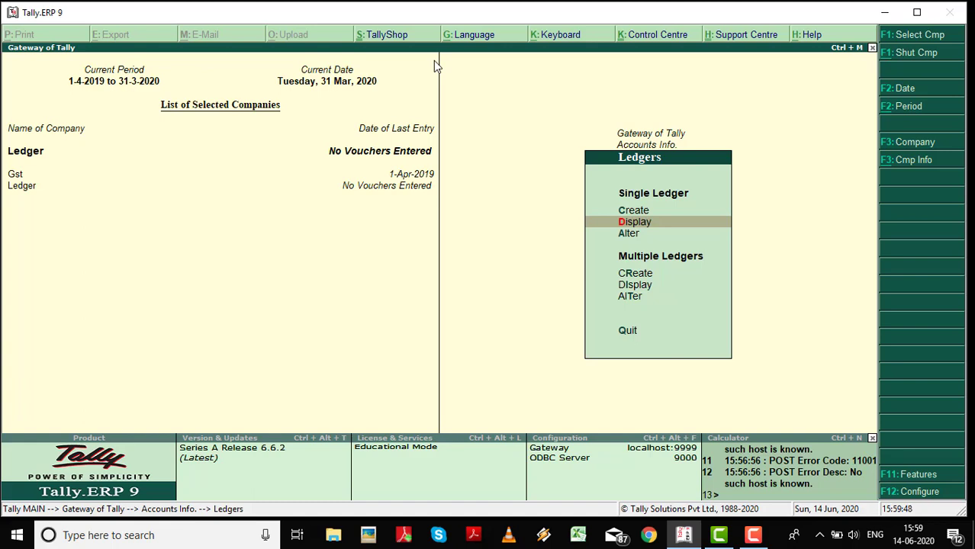
pyautogui.press('Return')
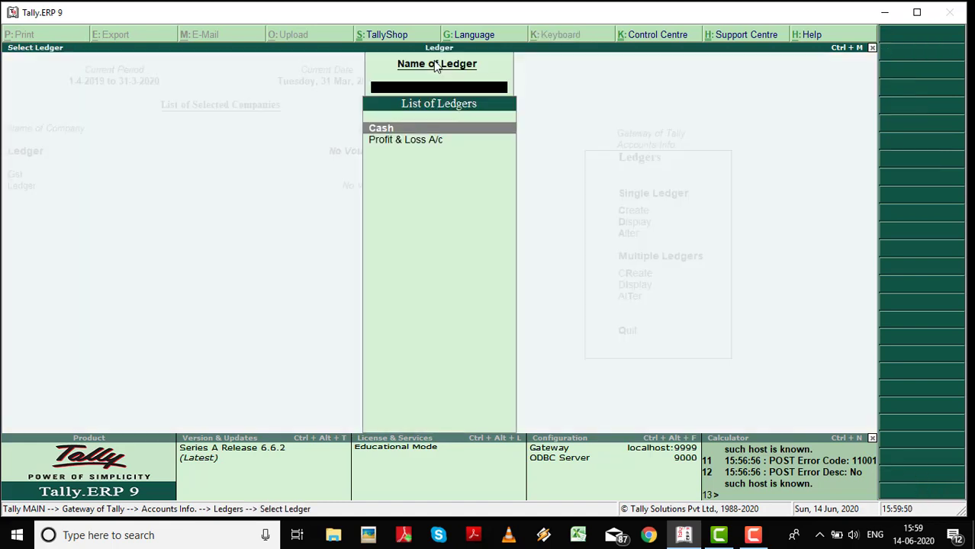
pyautogui.press('Return')
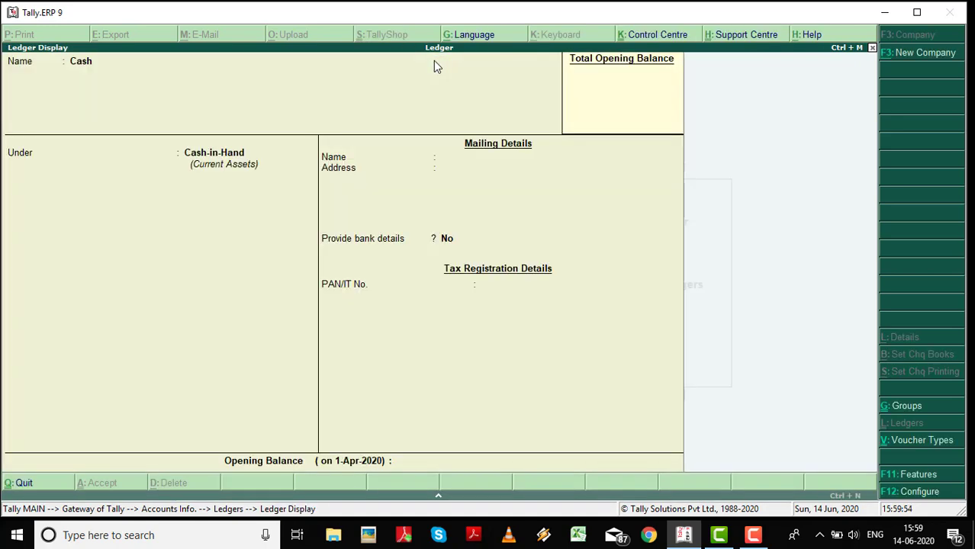
pyautogui.press('Escape')
pyautogui.press('Escape')
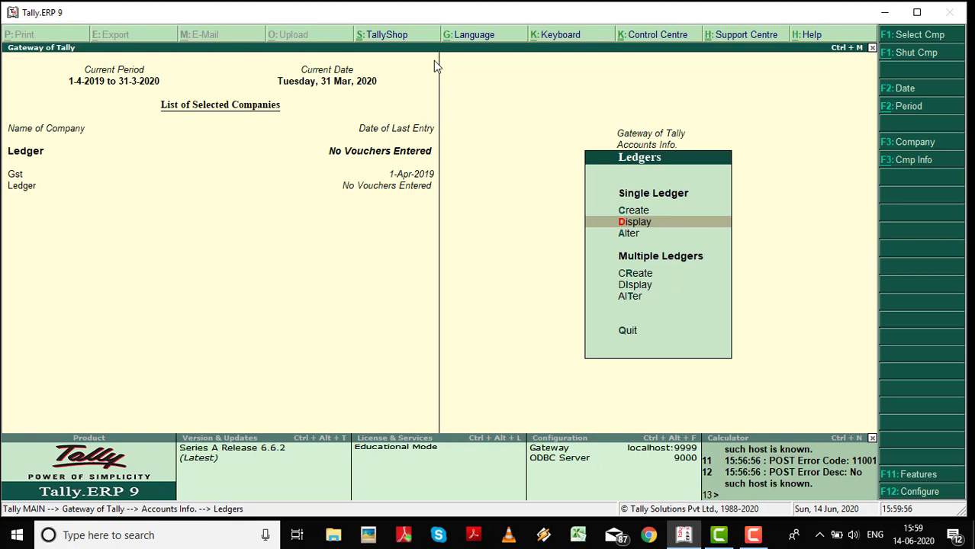
# Open the Cash ledger for alteration and quit without changing anything.
pyautogui.press('Down')
pyautogui.press('Return')
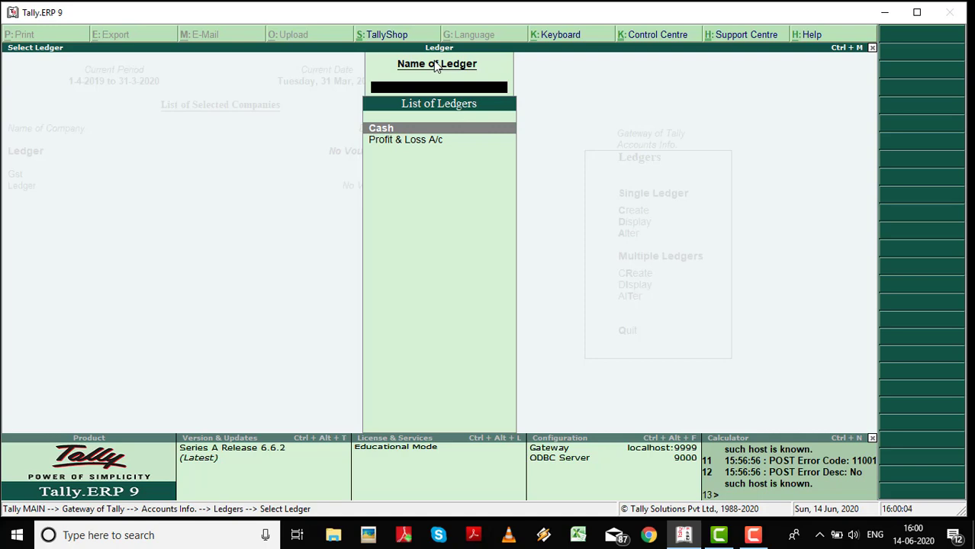
pyautogui.press('Return')
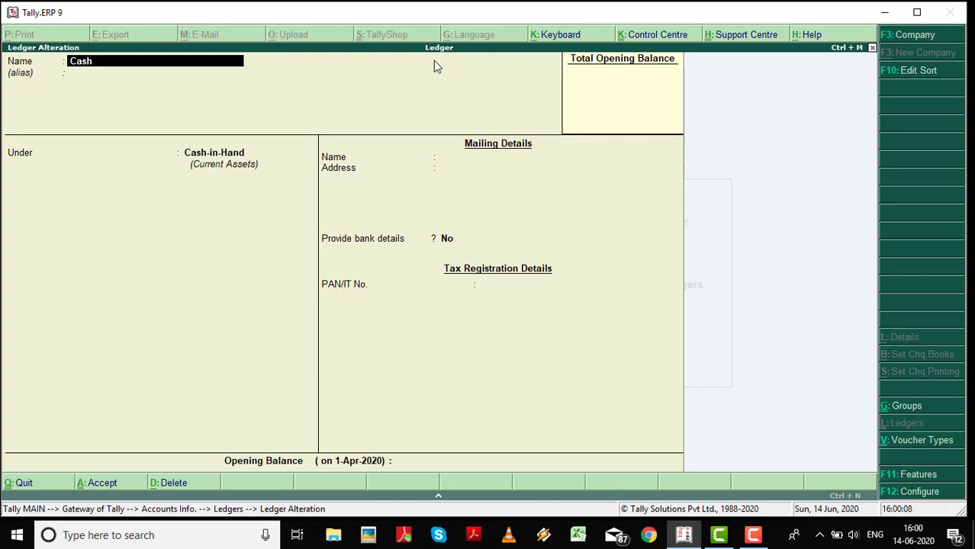
pyautogui.press('BackSpace')
pyautogui.press('Escape')
pyautogui.press('y')
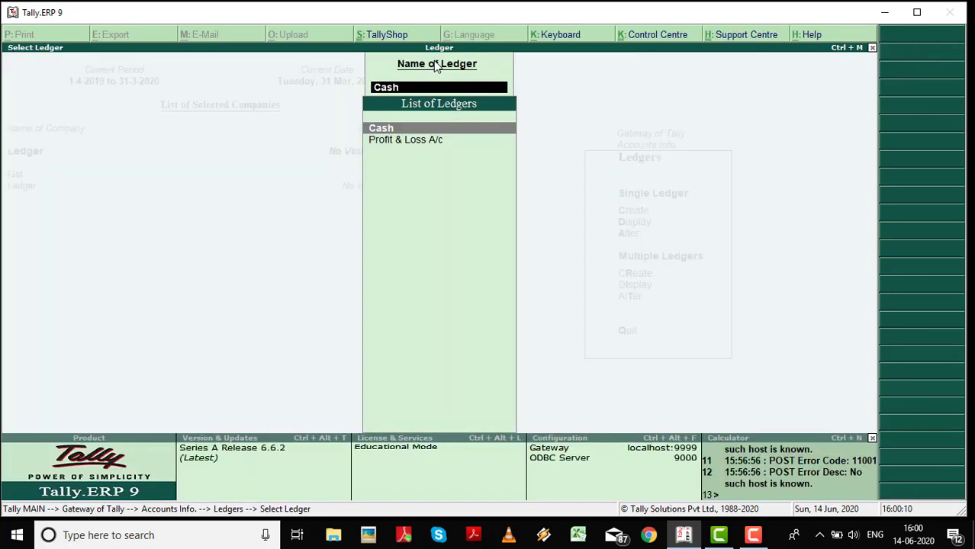
pyautogui.press('Escape')
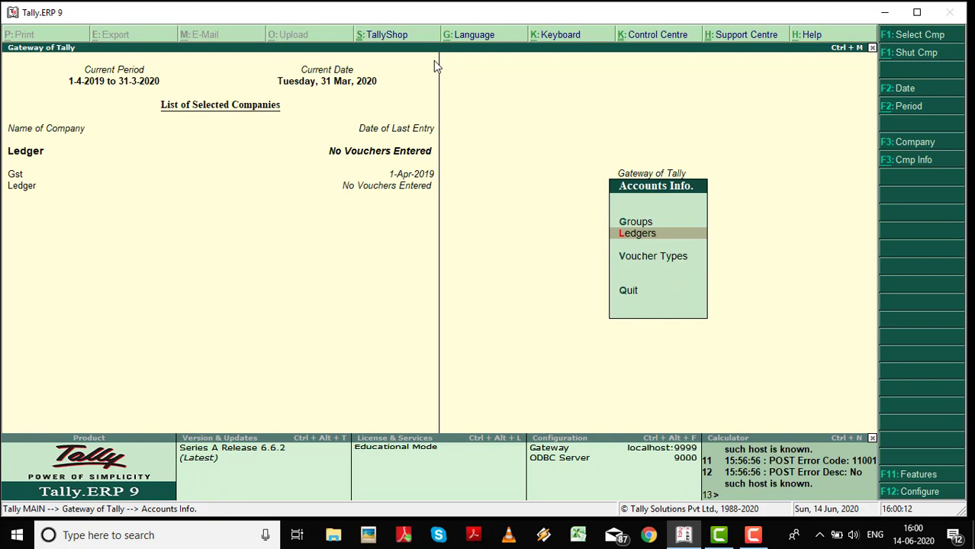
# Review the ledger list (Cash, Profit & Loss A/c) and return to the Ledgers menu.
pyautogui.press('Return')
pyautogui.press('Down')
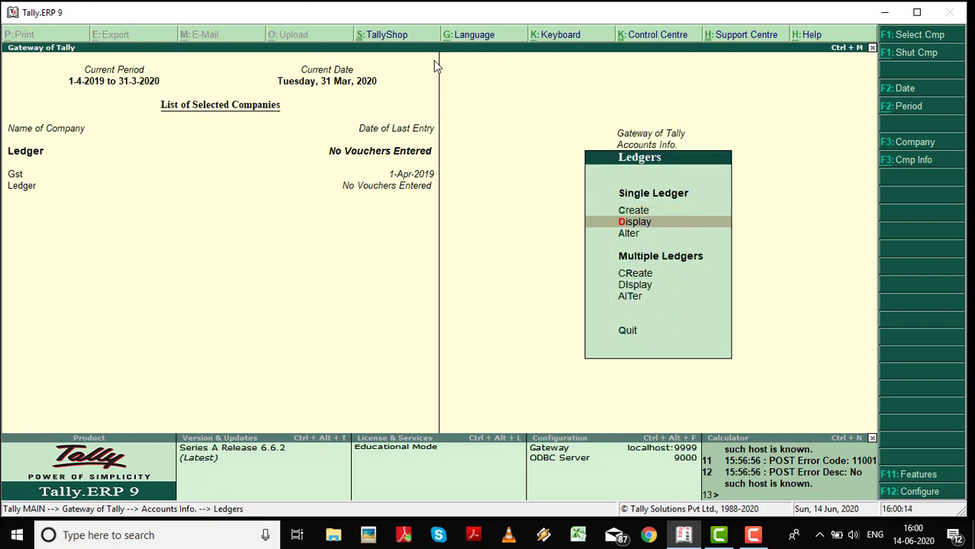
pyautogui.press('Return')
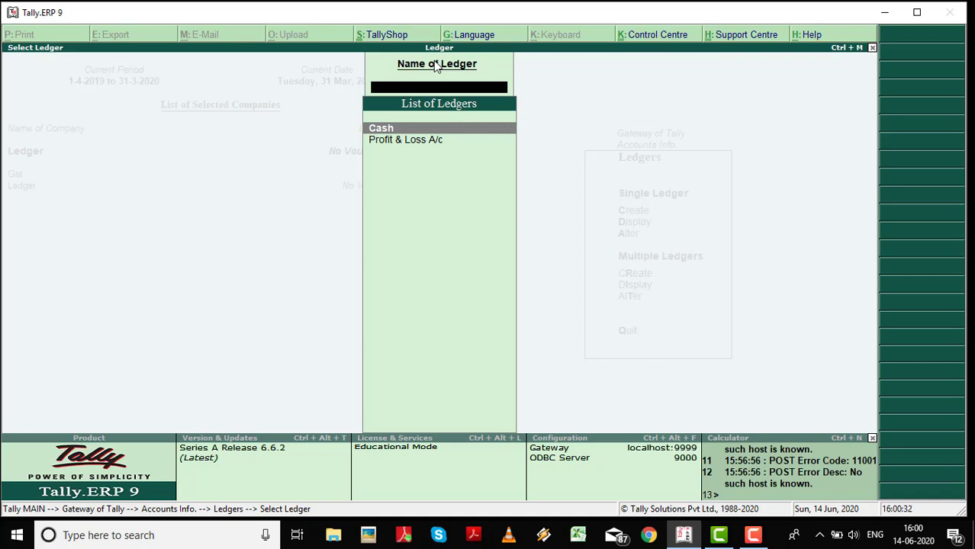
pyautogui.press('Escape')
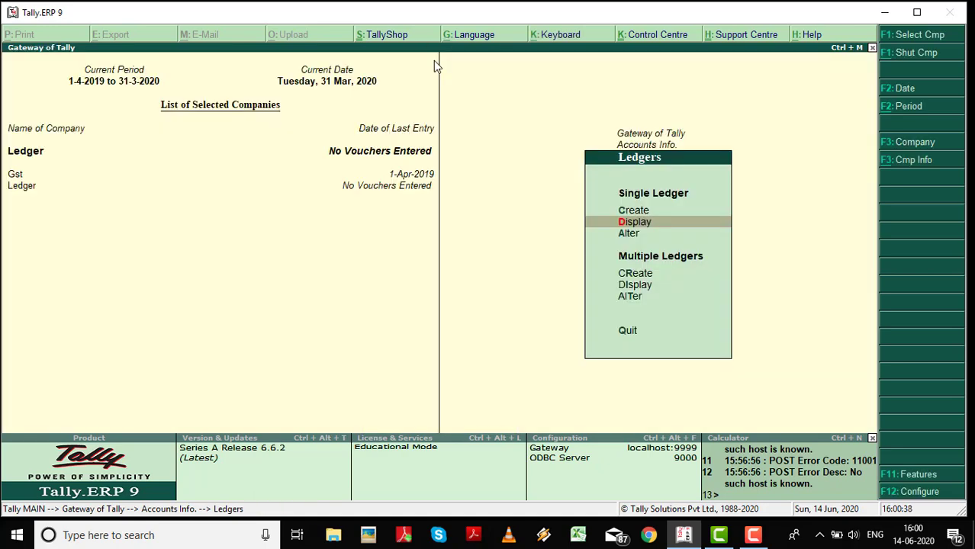
pyautogui.press('Up')
# Create ledger 'Capital A/c' under Capital Account with a 500000 (50,00,000.00) Cr opening balance.
pyautogui.press('Return')
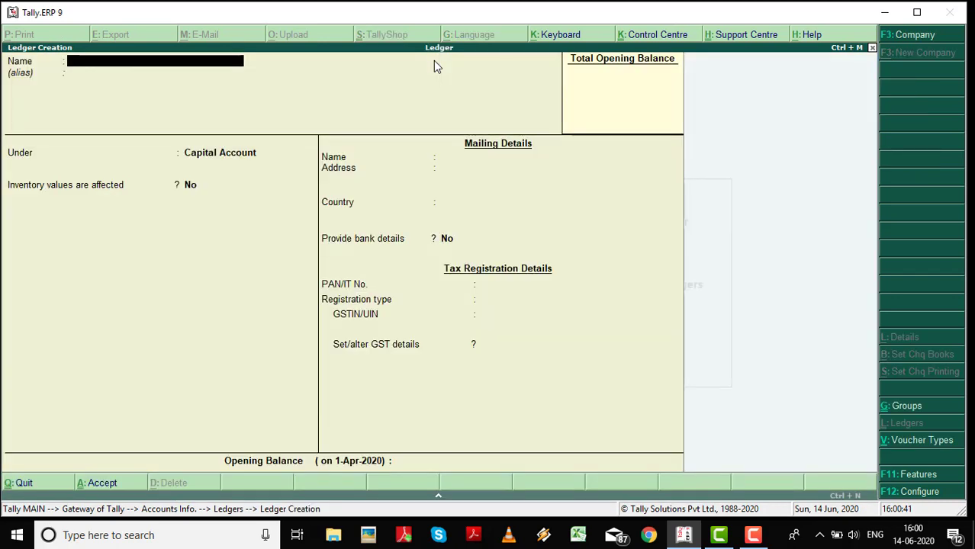
pyautogui.write('Capital A/c')
pyautogui.press('Return')
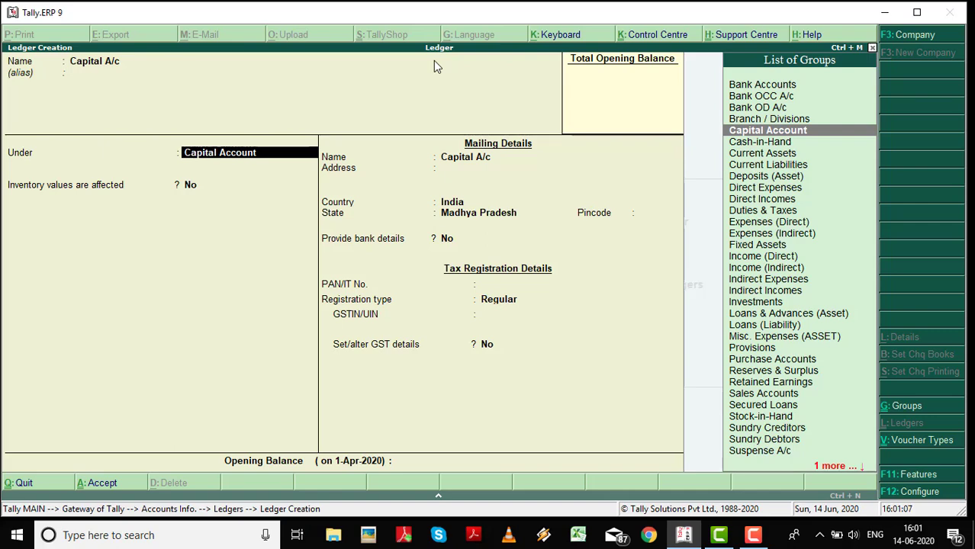
pyautogui.press('Return')
pyautogui.press('Return')
pyautogui.press('Return')
pyautogui.press('Return')
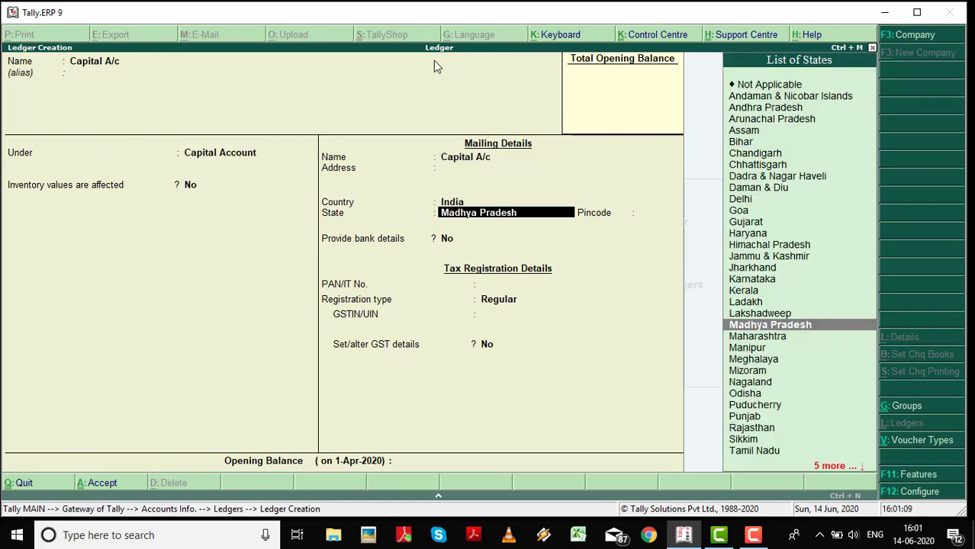
pyautogui.press('Return')
pyautogui.press('Return')
pyautogui.press('Return')
pyautogui.press('Return')
pyautogui.press('Return')
pyautogui.press('Return')
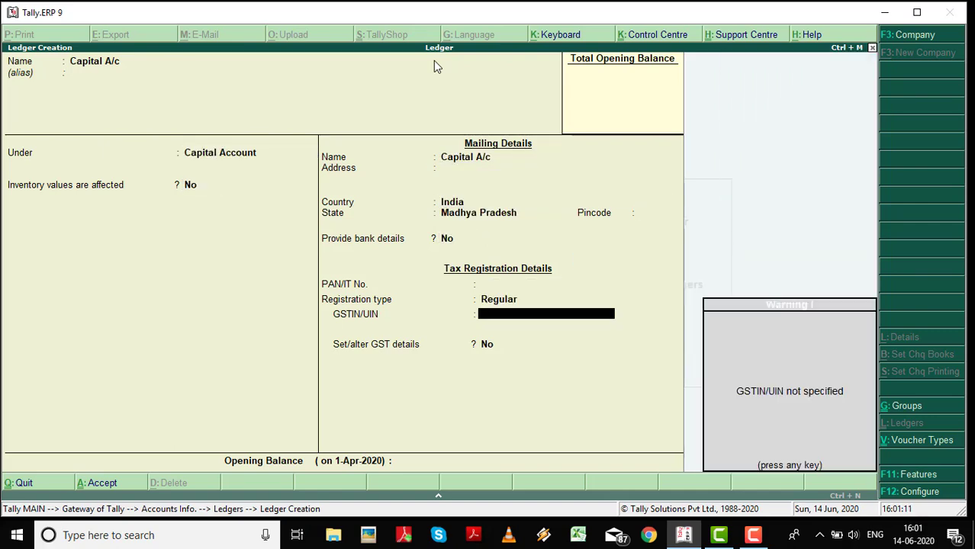
pyautogui.press('Return')
pyautogui.press('Return')
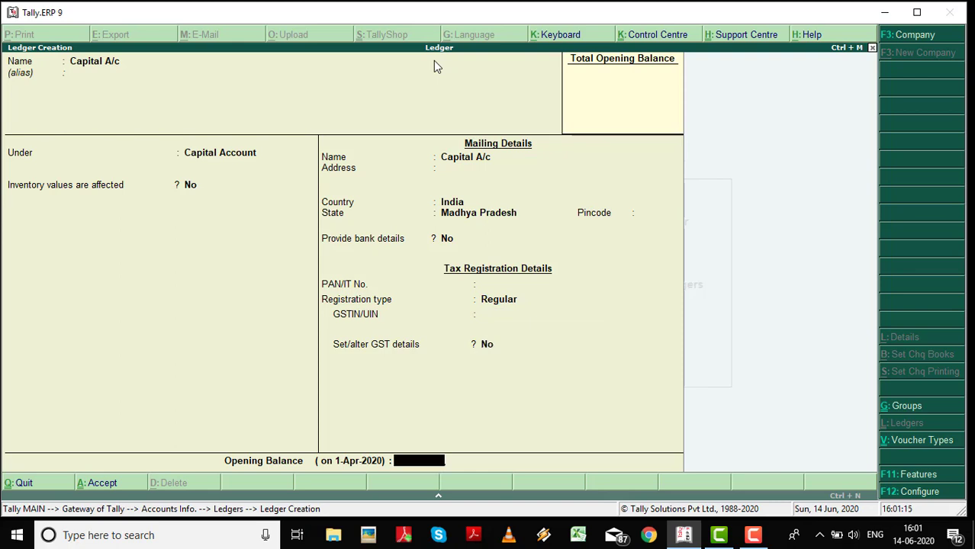
pyautogui.write('5000000')
pyautogui.press('Return')
pyautogui.press('Return')
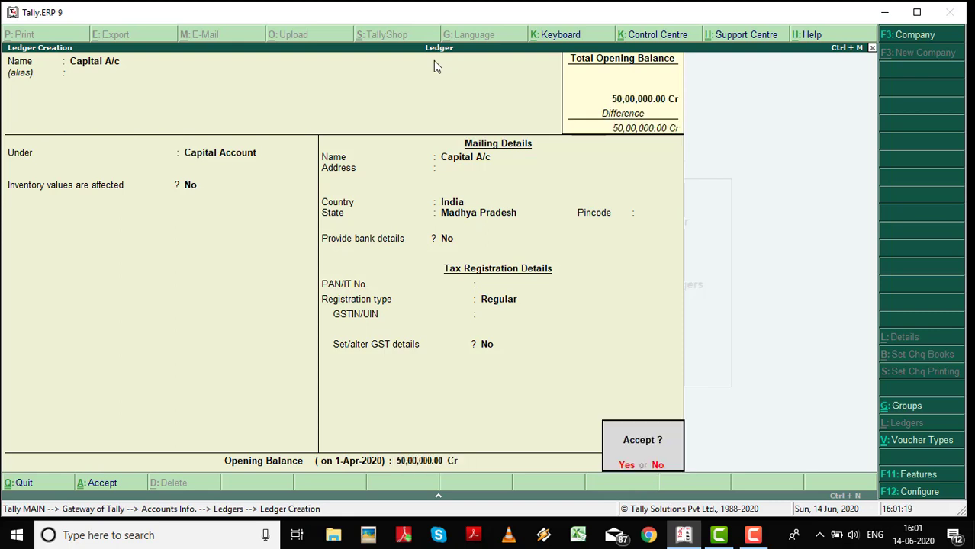
pyautogui.press('Return')
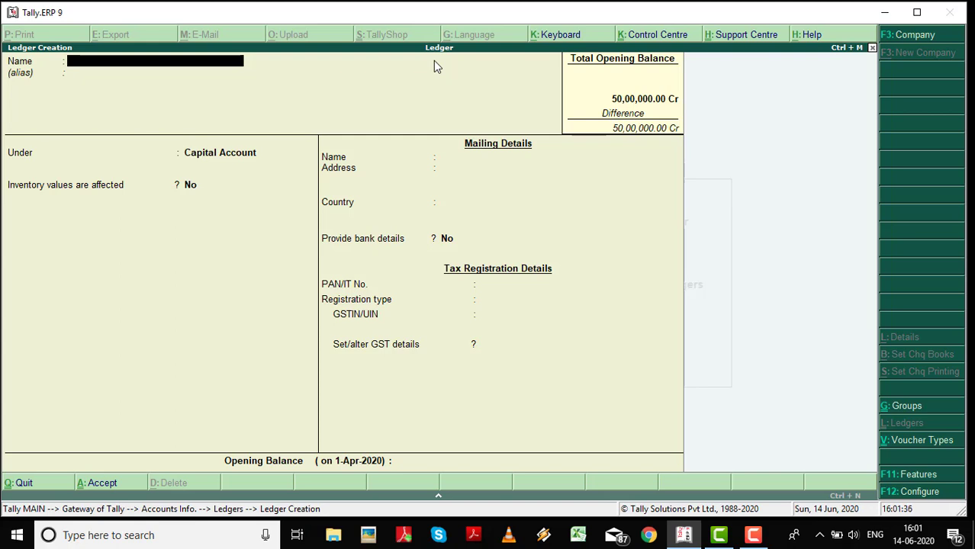
# Create 'Sale A/c' under Sales Accounts, inventory values unaffected, ledger type Not Applicable.
pyautogui.write('Sale A/c')
pyautogui.press('Return')
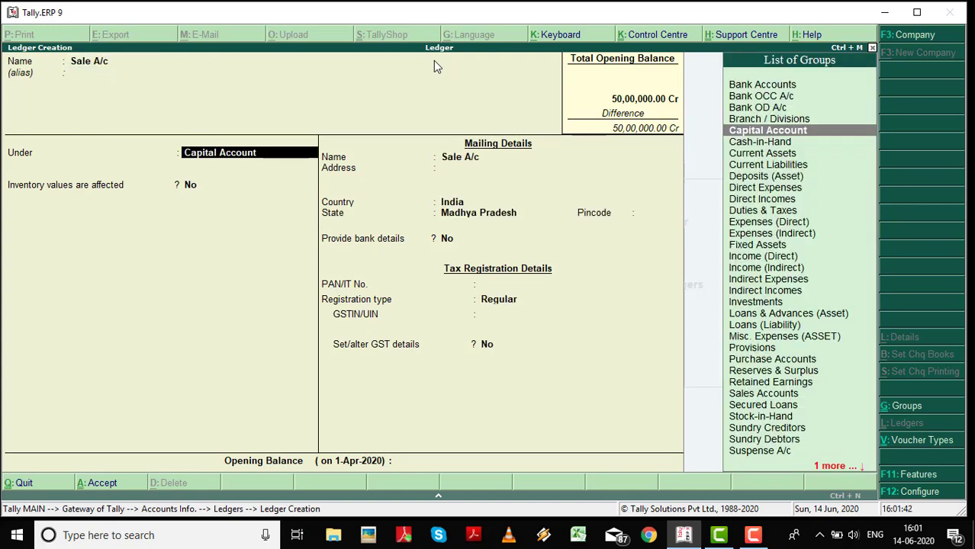
pyautogui.write('Sale')
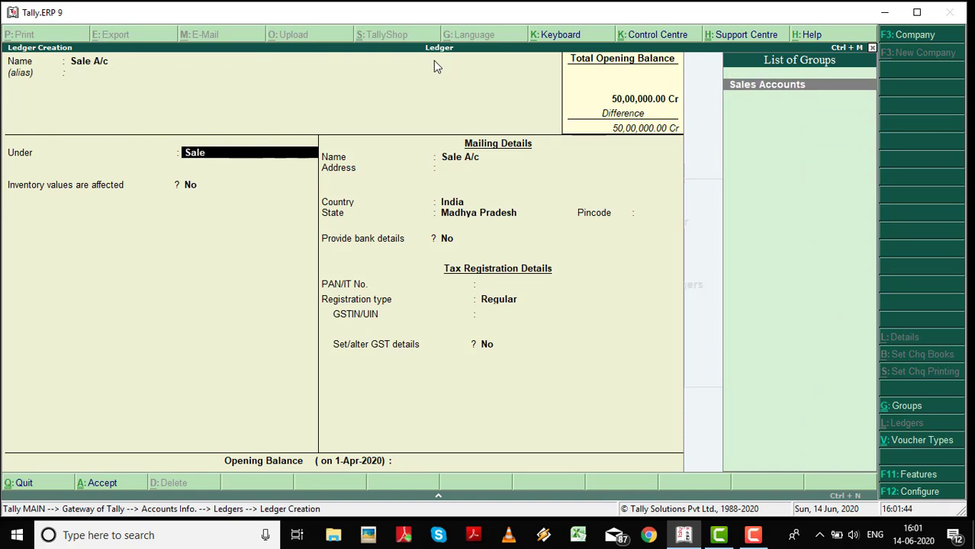
pyautogui.press('Return')
pyautogui.write('n')
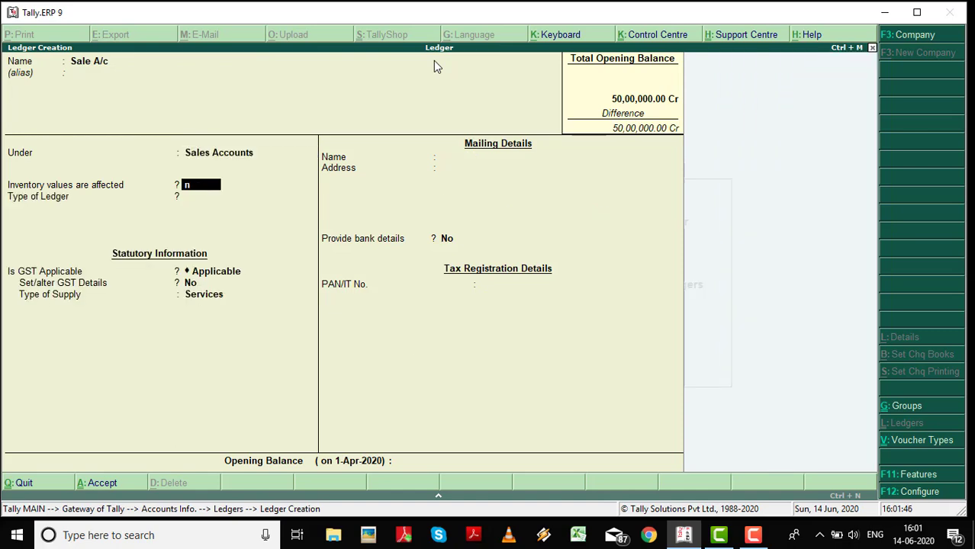
pyautogui.press('Return')
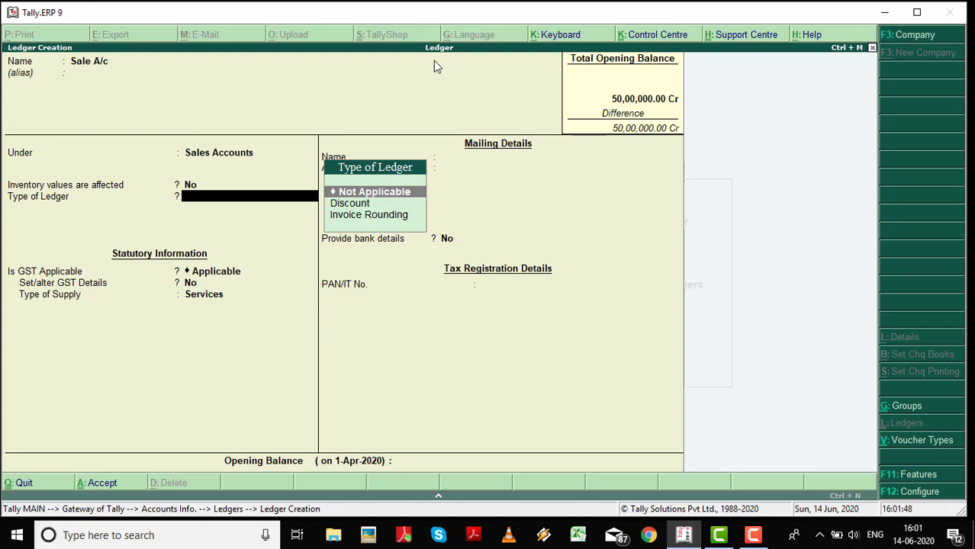
pyautogui.press('Return')
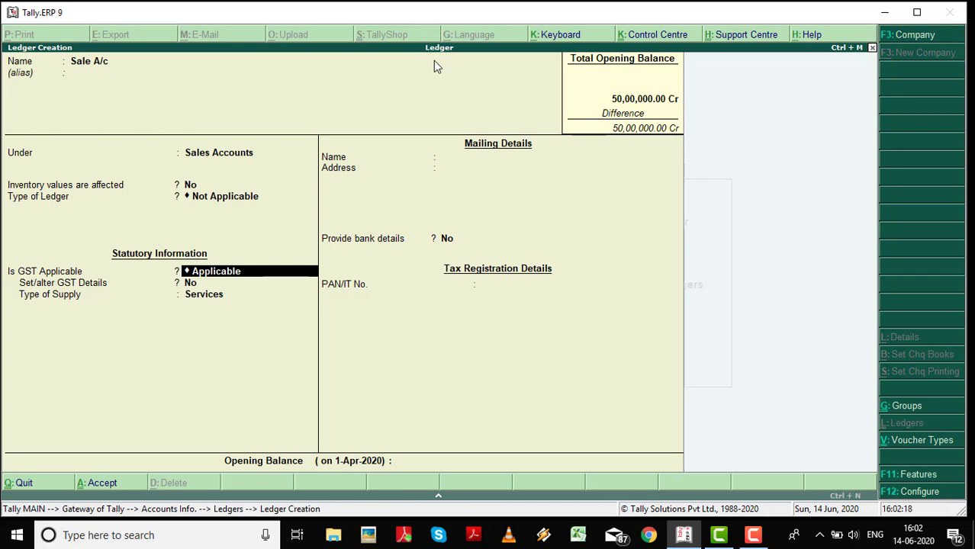
pyautogui.press('Up')
pyautogui.press('Up')
pyautogui.press('Up')
pyautogui.press('Up')
pyautogui.press('Up')
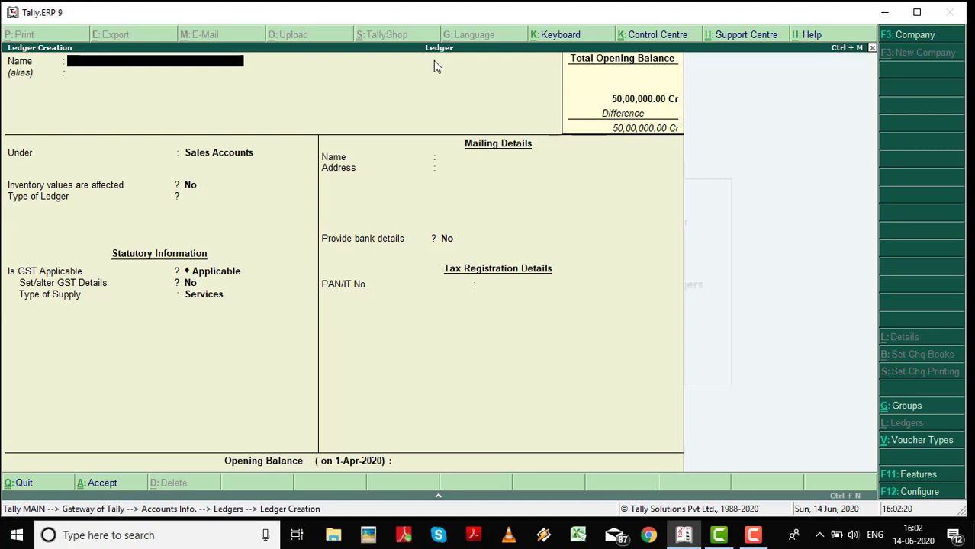
# Create and save 'Purchase A/c' under Purchase Accounts, inventory unaffected, type Not Applicable.
pyautogui.write('Purchase A/c')
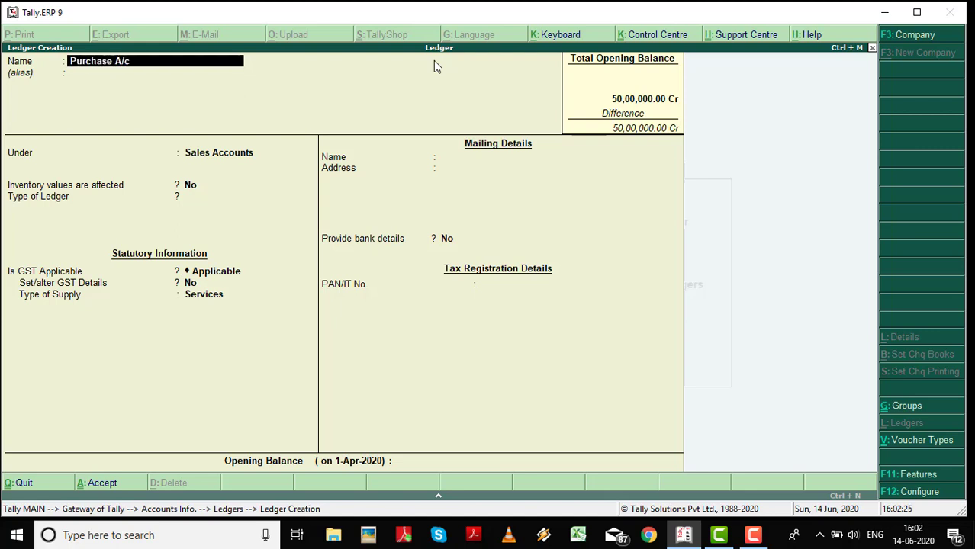
pyautogui.press('Return')
pyautogui.press('Return')
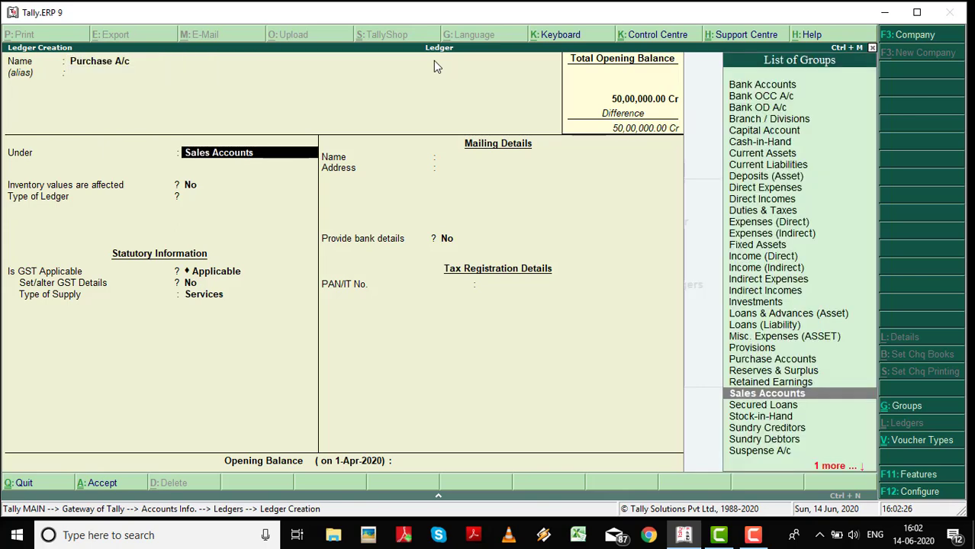
pyautogui.write('Pur')
pyautogui.press('Return')
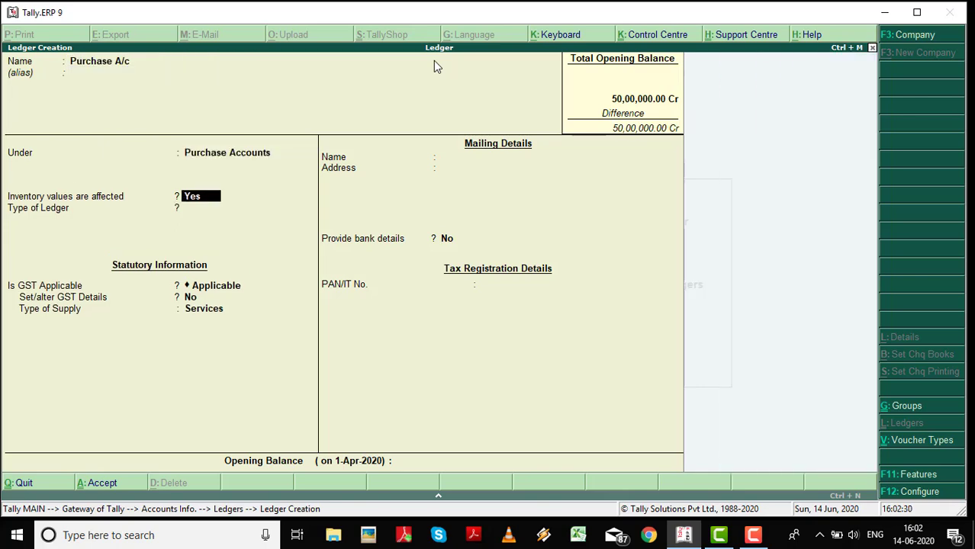
pyautogui.write('n')
pyautogui.press('Return')
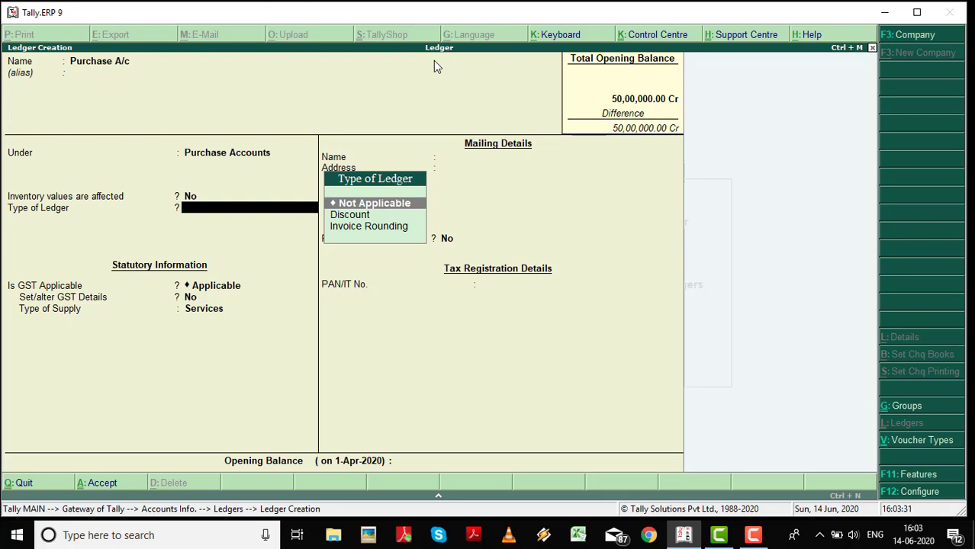
pyautogui.press('Return')
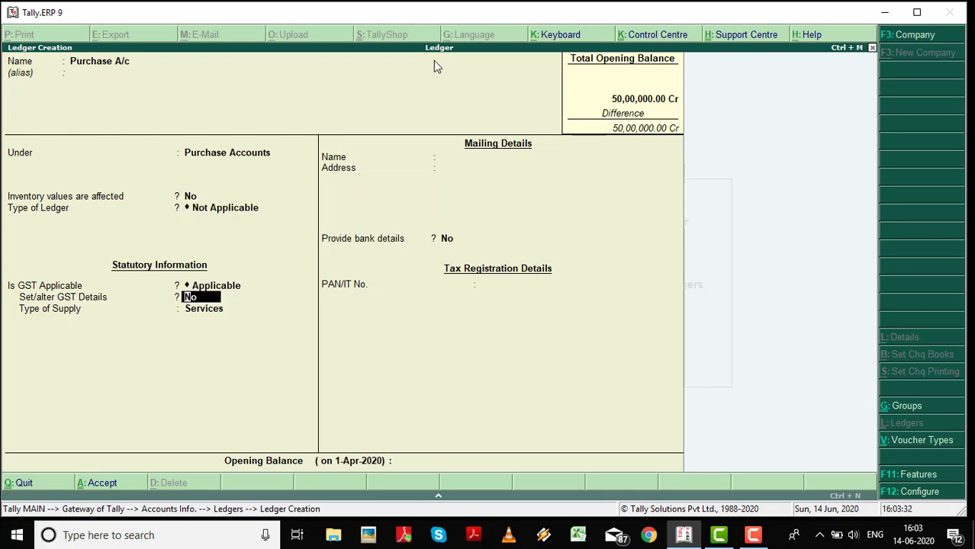
pyautogui.hotkey('ctrl', 'a')
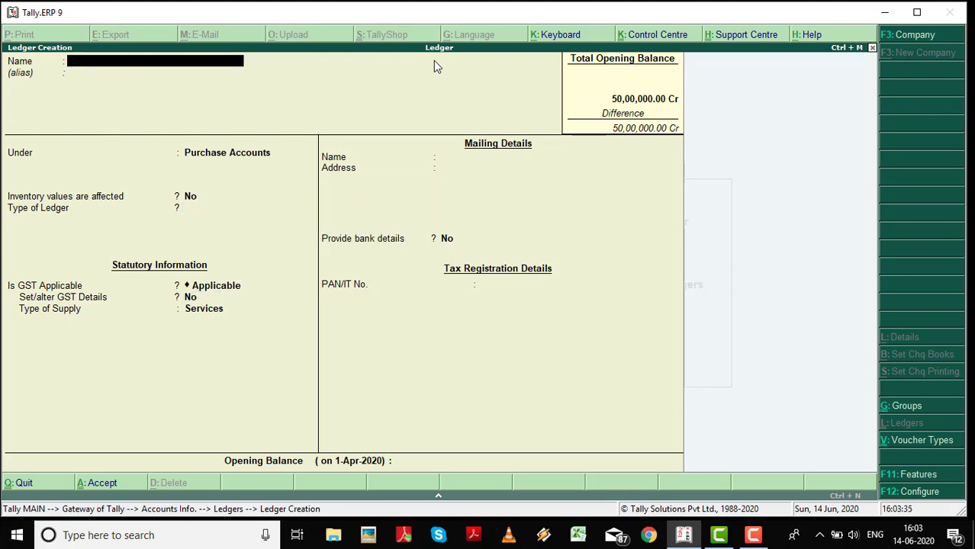
pyautogui.press('Escape')
pyautogui.press('y')
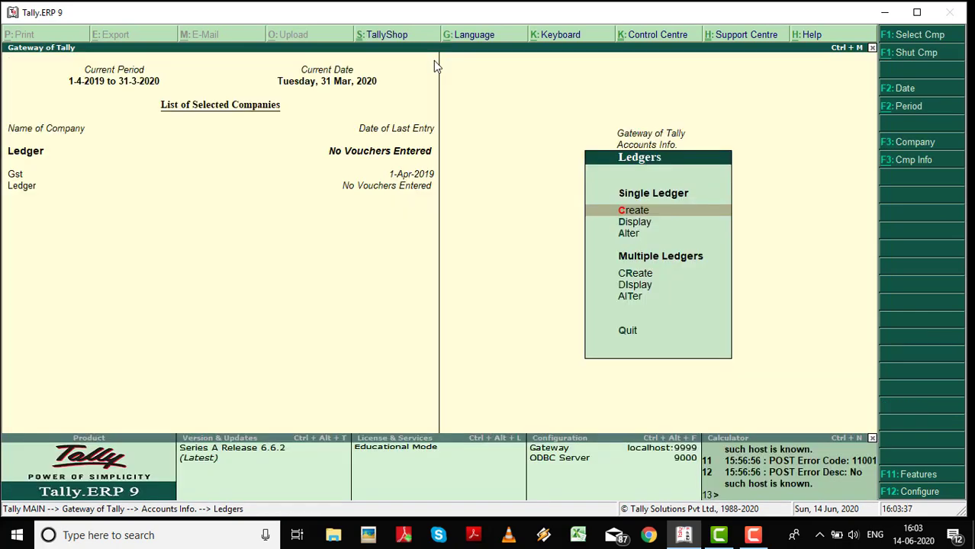
pyautogui.press('Return')
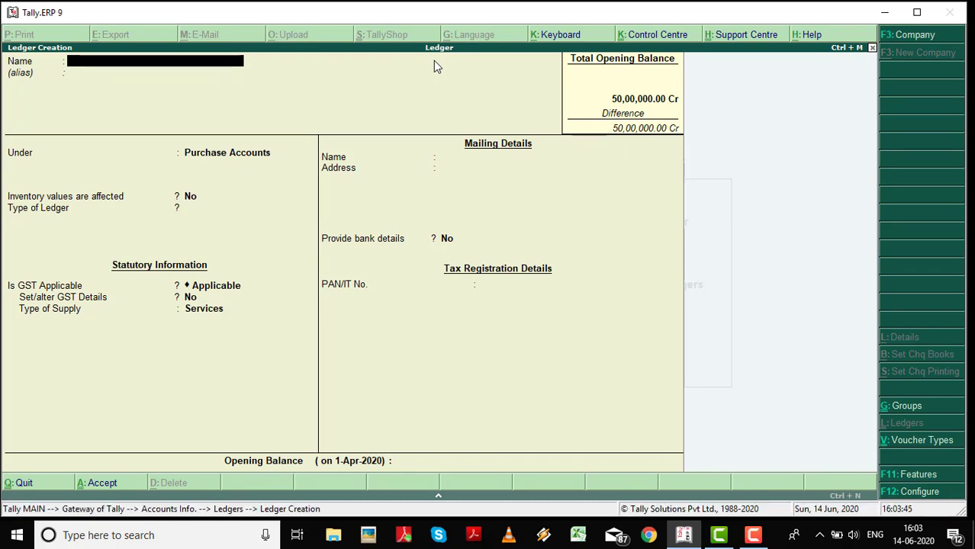
pyautogui.press('Escape')
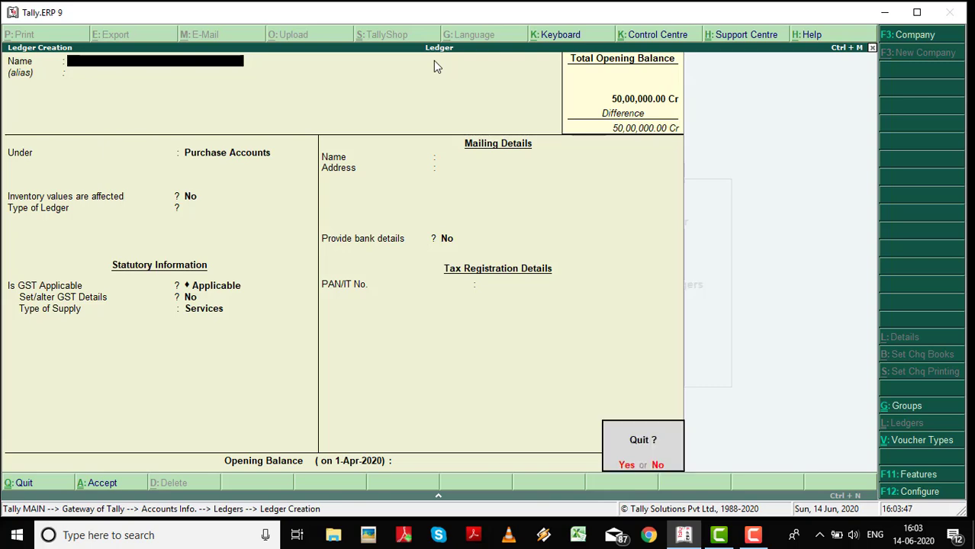
pyautogui.press('y')
pyautogui.press('d')
pyautogui.press('d')
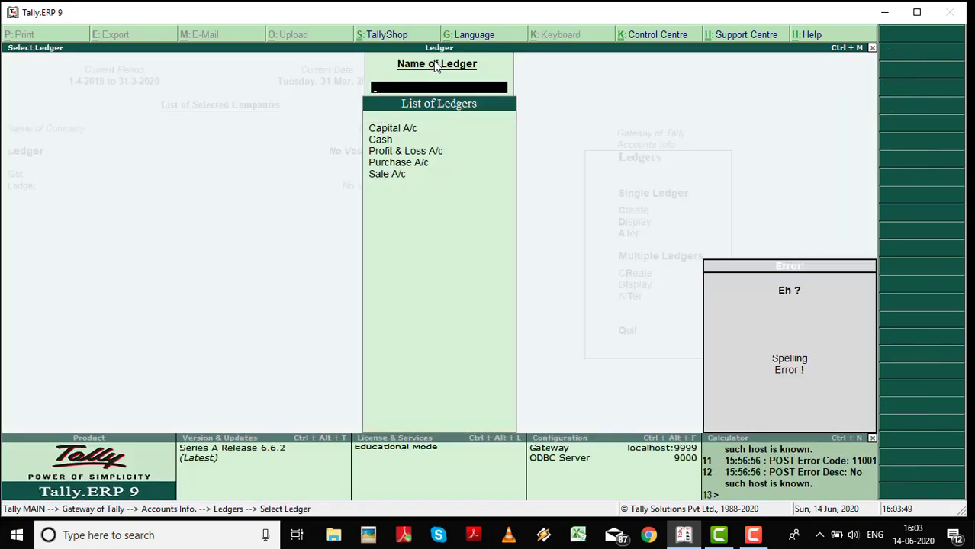
pyautogui.press('Down')
pyautogui.press('Down')
pyautogui.press('Down')
pyautogui.press('Down')
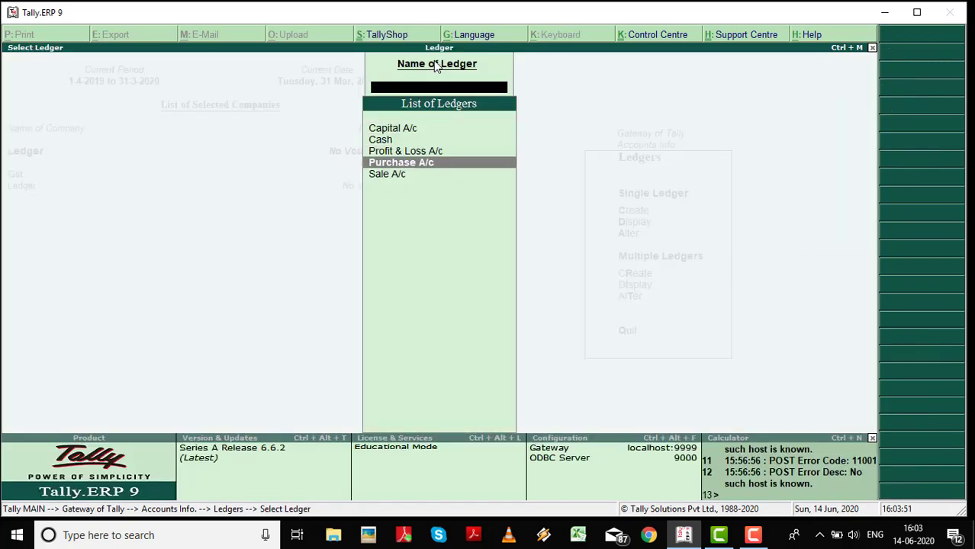
pyautogui.press('Down')
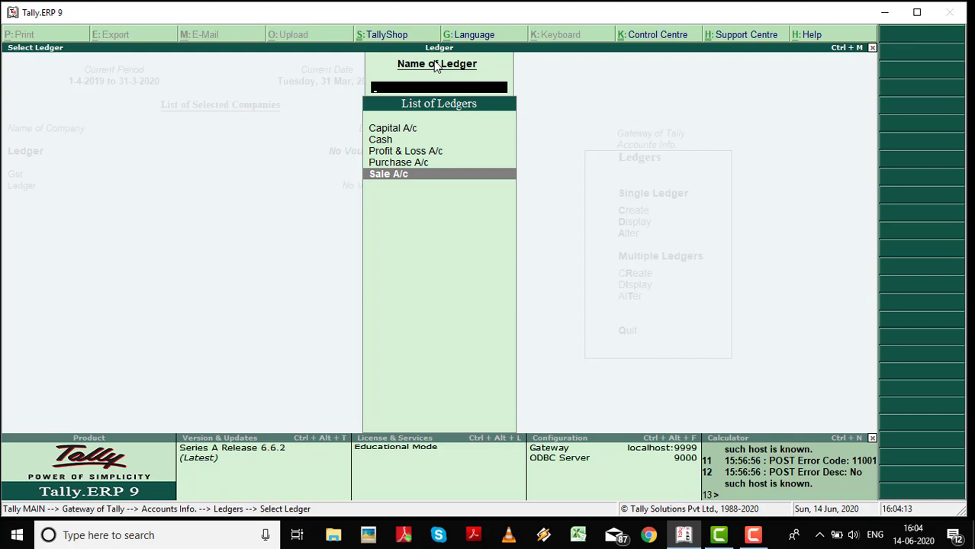
pyautogui.press('Up')
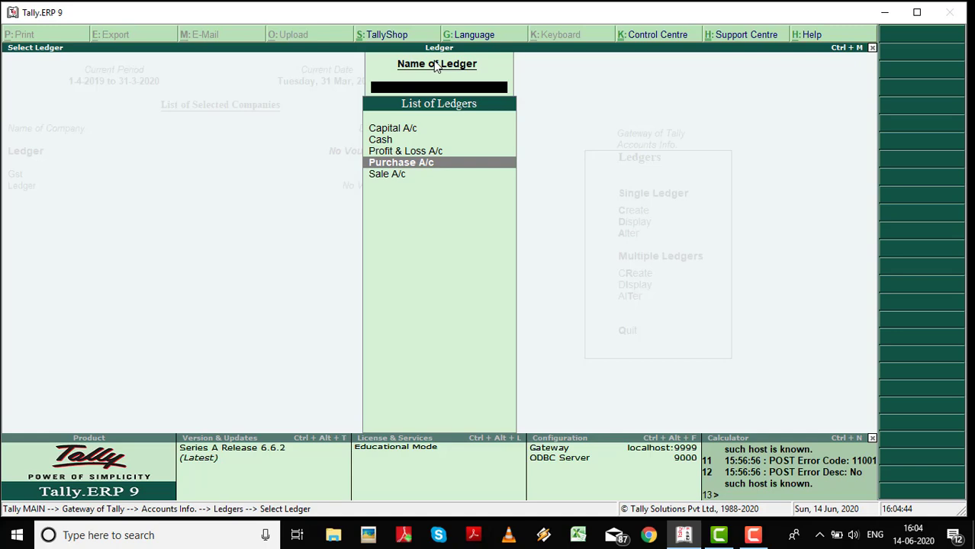
pyautogui.press('Escape')
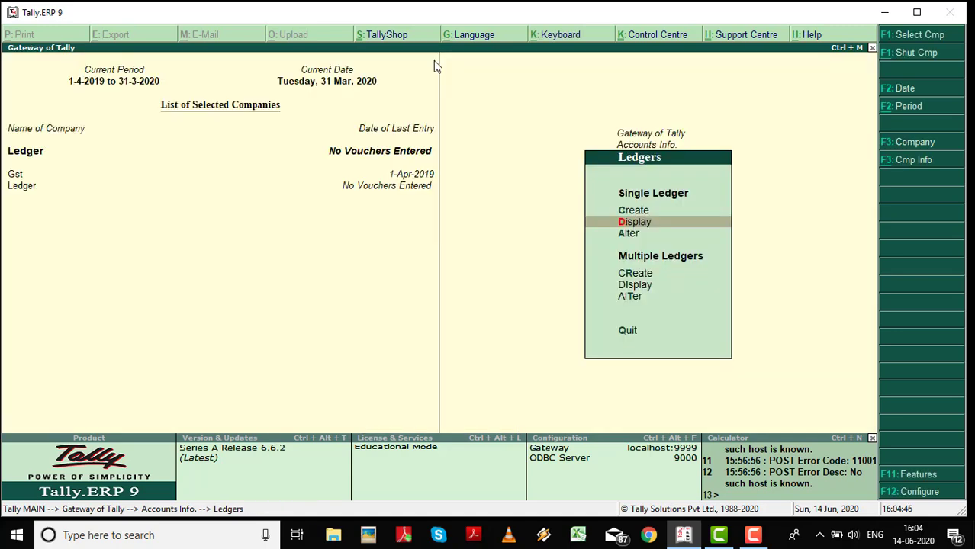
# Create a new ledger named Salary A/c under Indirect Expenses and save it.
pyautogui.press('Up')
pyautogui.press('Return')
pyautogui.write('Sa')
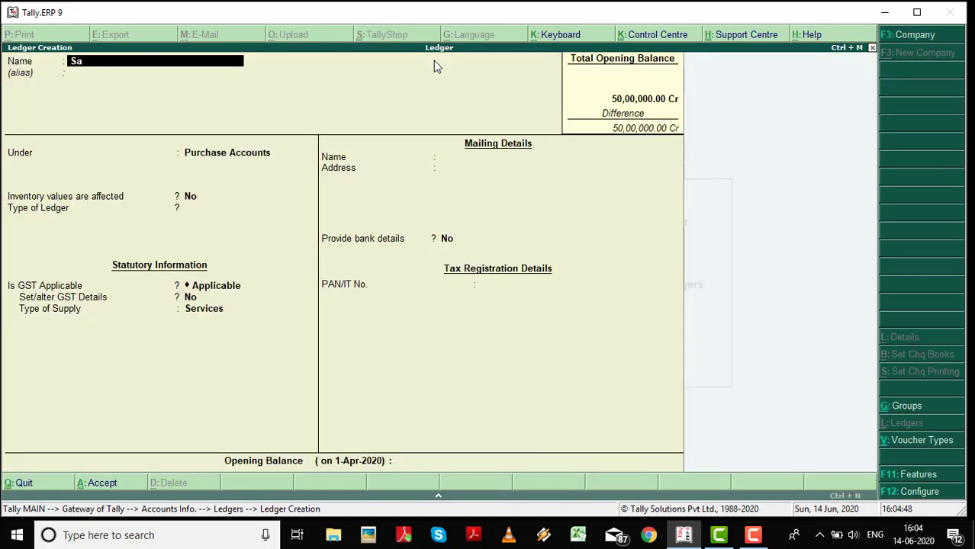
pyautogui.write('lary A/')
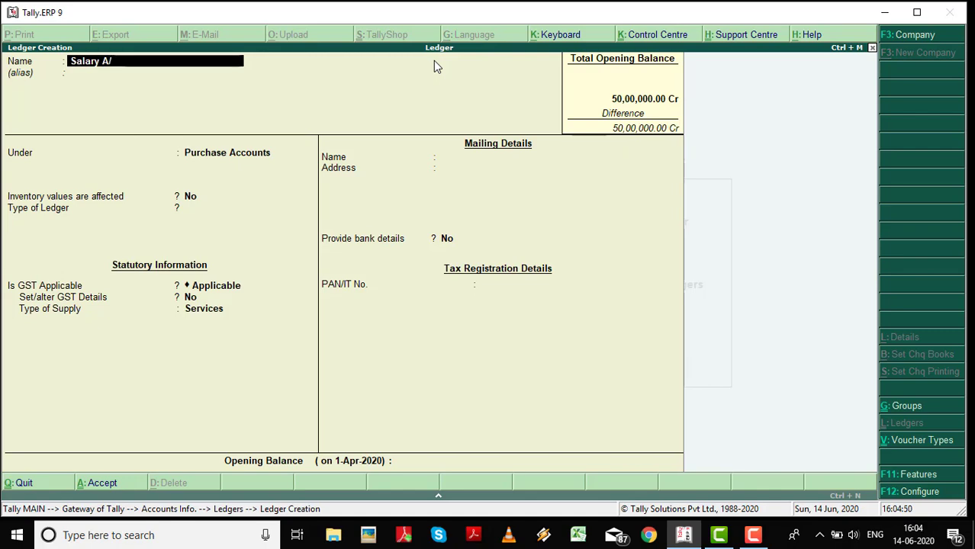
pyautogui.write('c')
pyautogui.press('Return')
pyautogui.write('In')
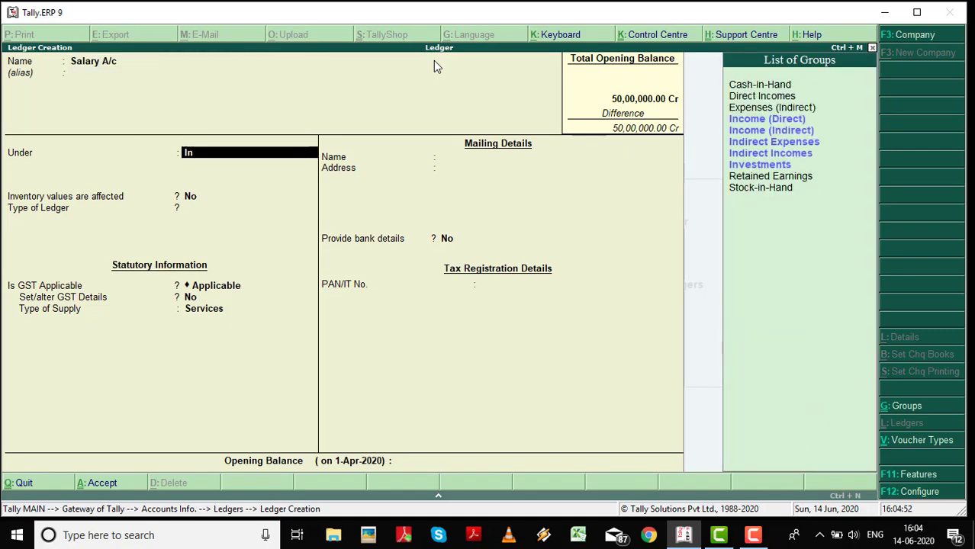
pyautogui.write('di')
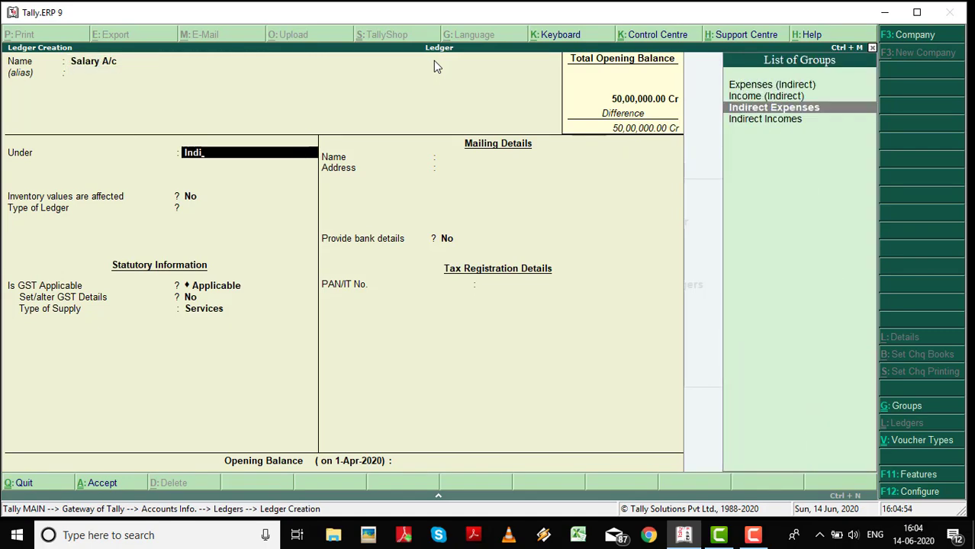
pyautogui.press('Return')
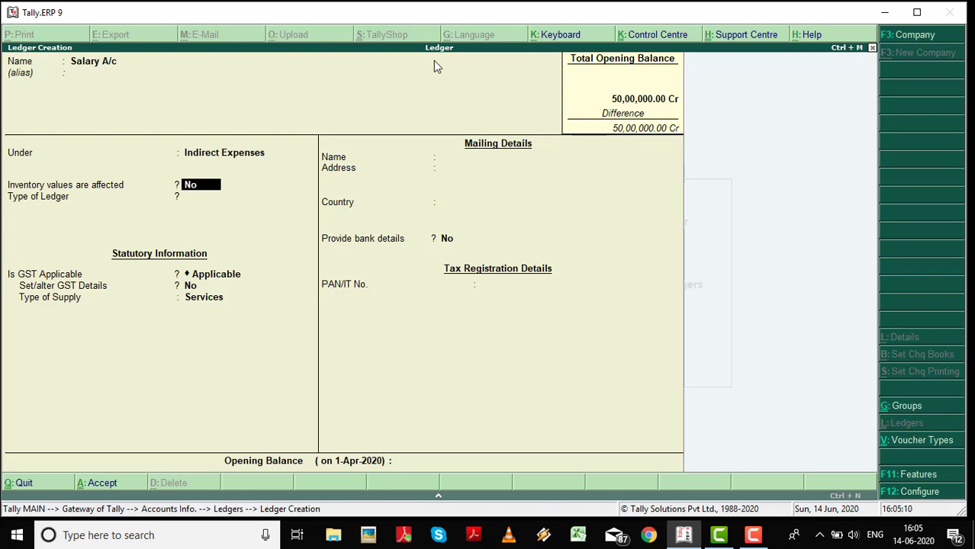
pyautogui.press('Return')
pyautogui.hotkey('ctrl', 'a')
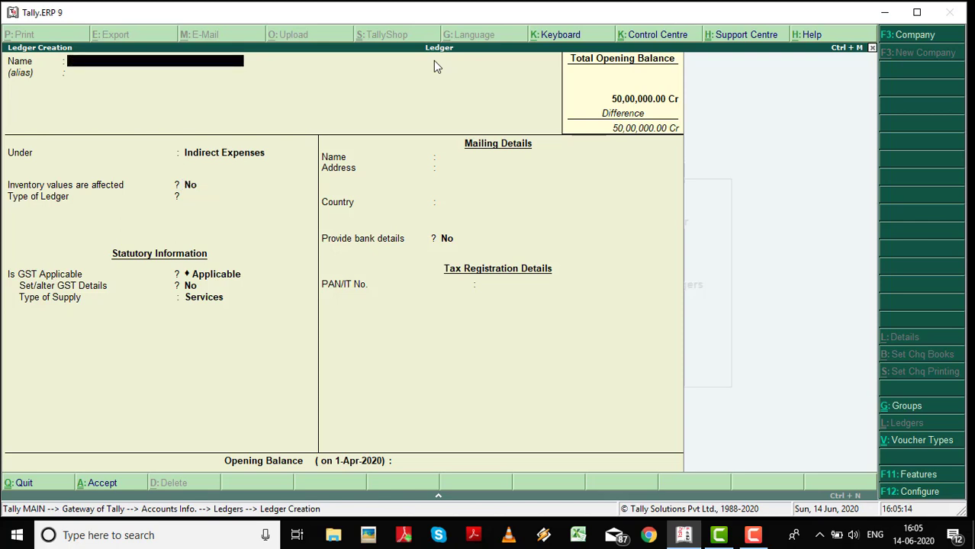
# Create the Rent A/c ledger, keeping Indirect Expenses as its group, and save it.
pyautogui.write('Rent A/c')
pyautogui.press('Return')
pyautogui.press('Return')
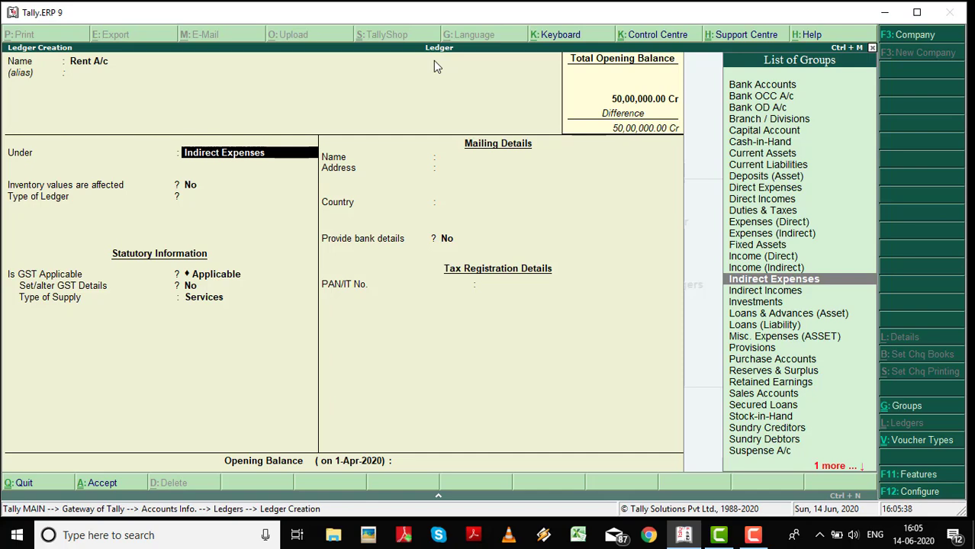
pyautogui.press('BackSpace')
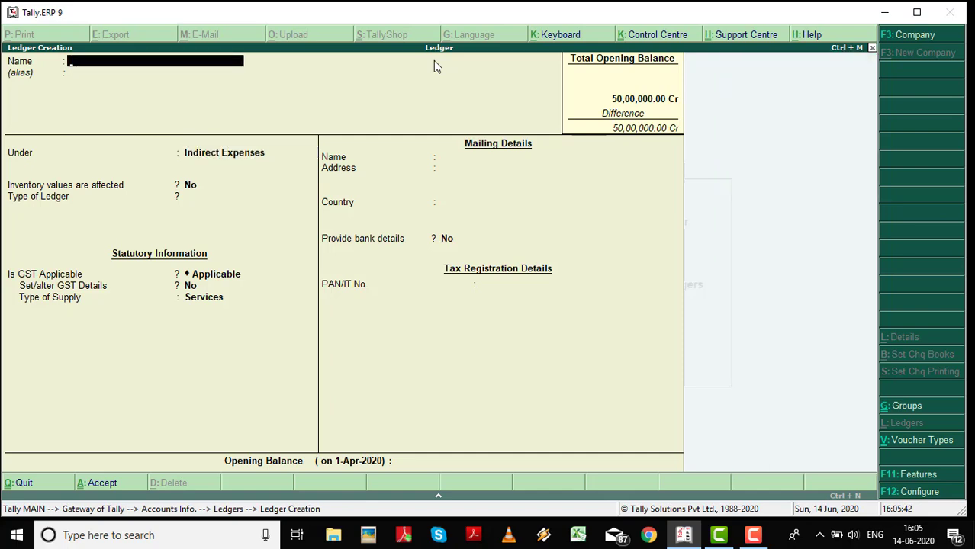
# Create the Wages A/c ledger under Direct Expenses and save it.
pyautogui.write('Wages A/c')
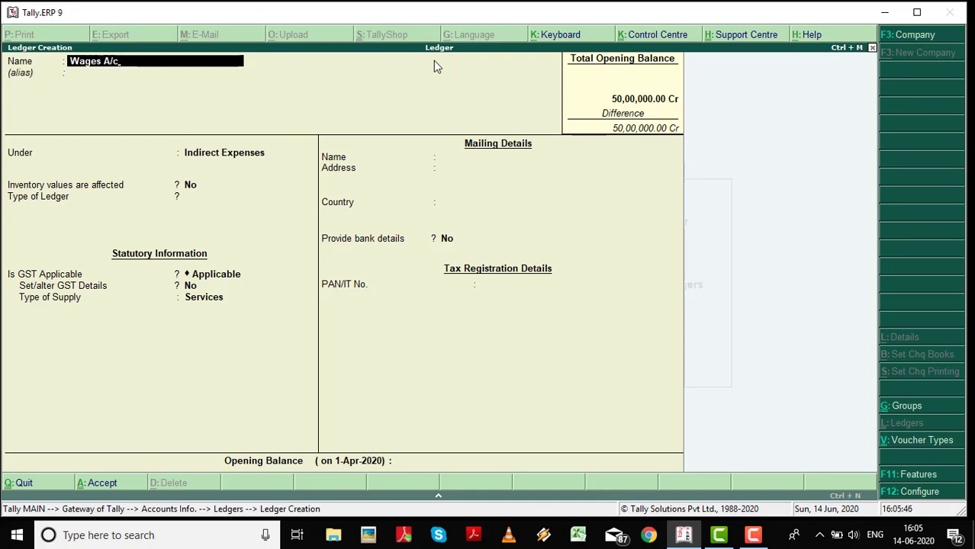
pyautogui.press('Return')
pyautogui.press('Return')
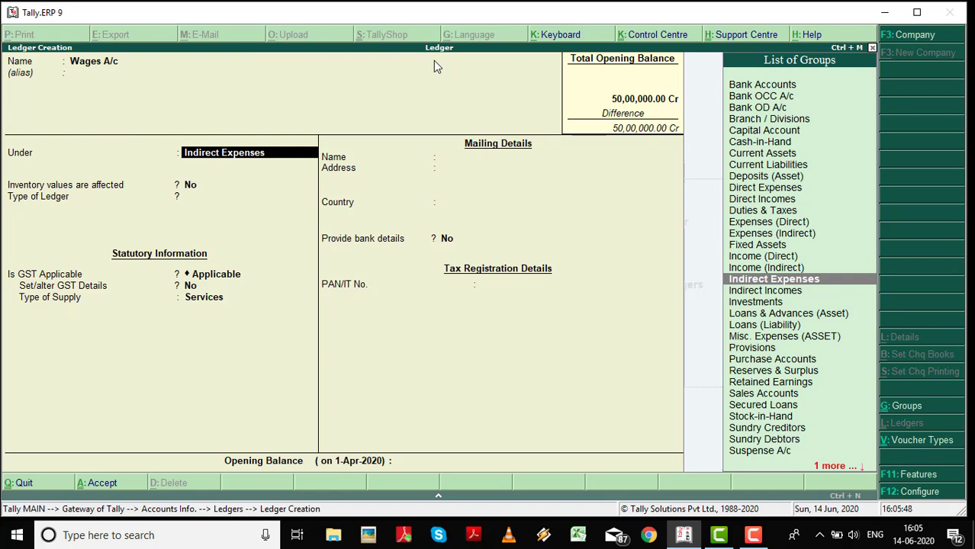
pyautogui.write('Dire')
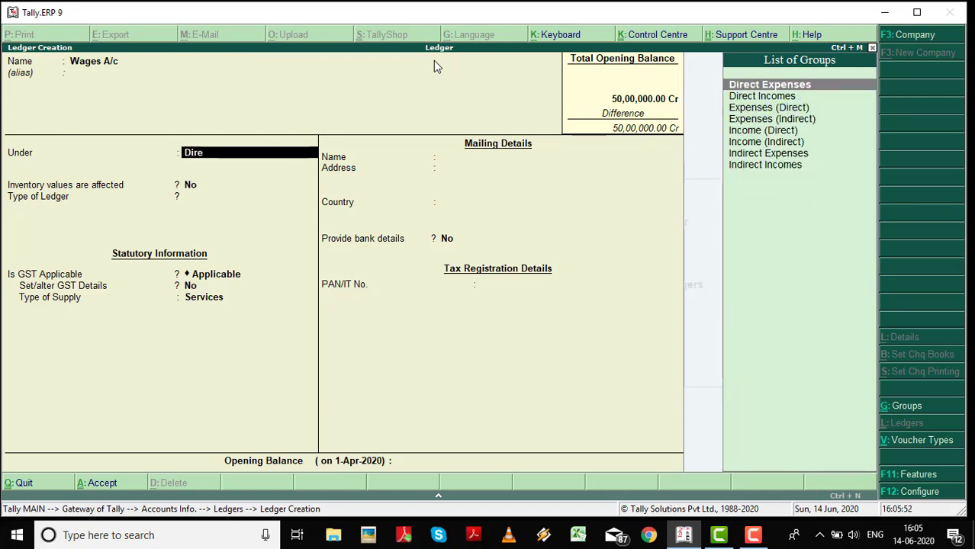
pyautogui.press('Return')
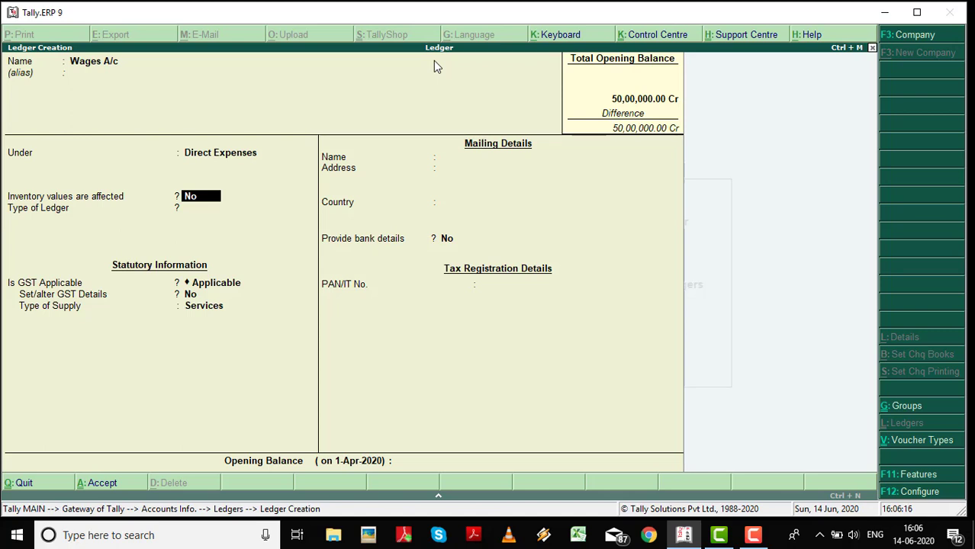
pyautogui.press('Up')
pyautogui.press('Up')
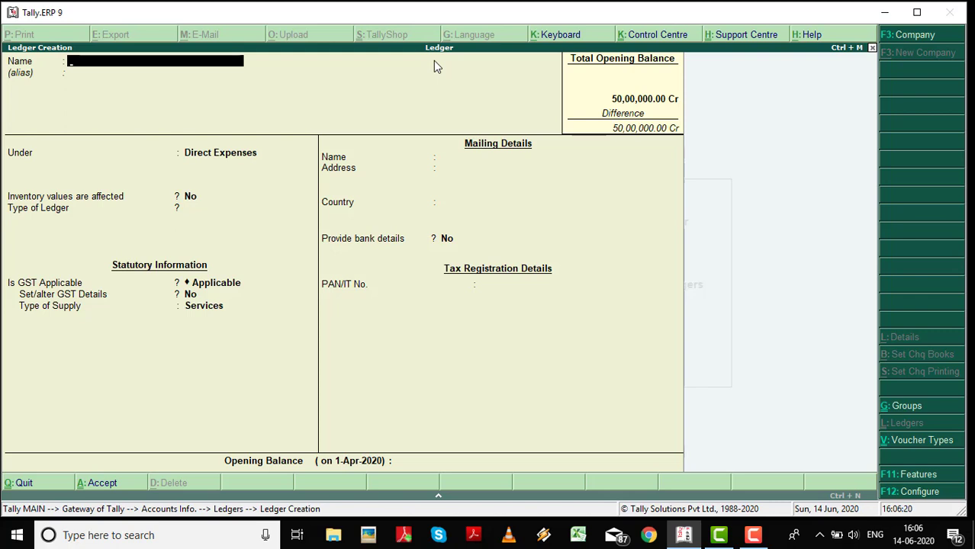
# Name the new creditor ledger and place it under Sundry Creditors.
pyautogui.write('Raman Cr.')
pyautogui.press('Return')
pyautogui.press('Return')
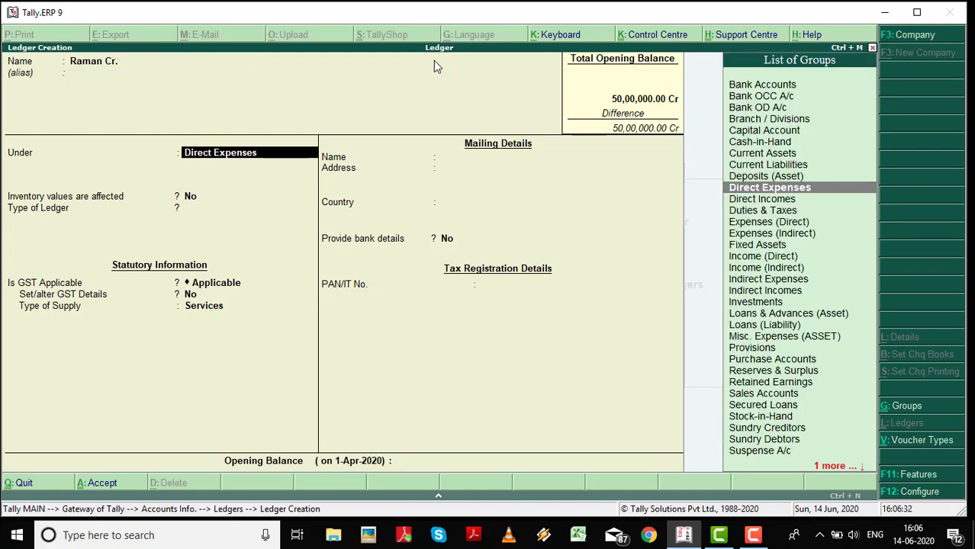
pyautogui.write('Sun')
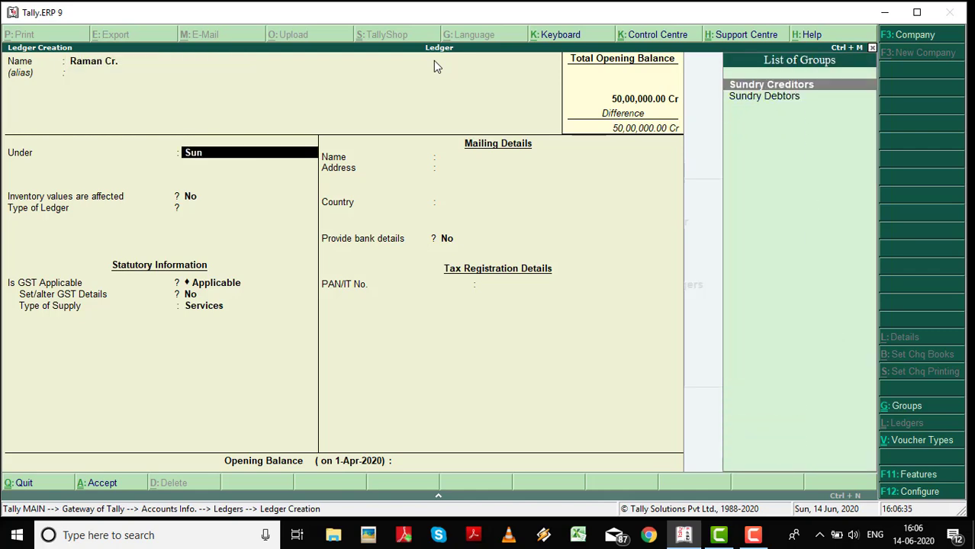
pyautogui.press('Return')
pyautogui.press('Return')
pyautogui.press('Return')
pyautogui.press('Return')
pyautogui.press('Return')
pyautogui.press('Return')
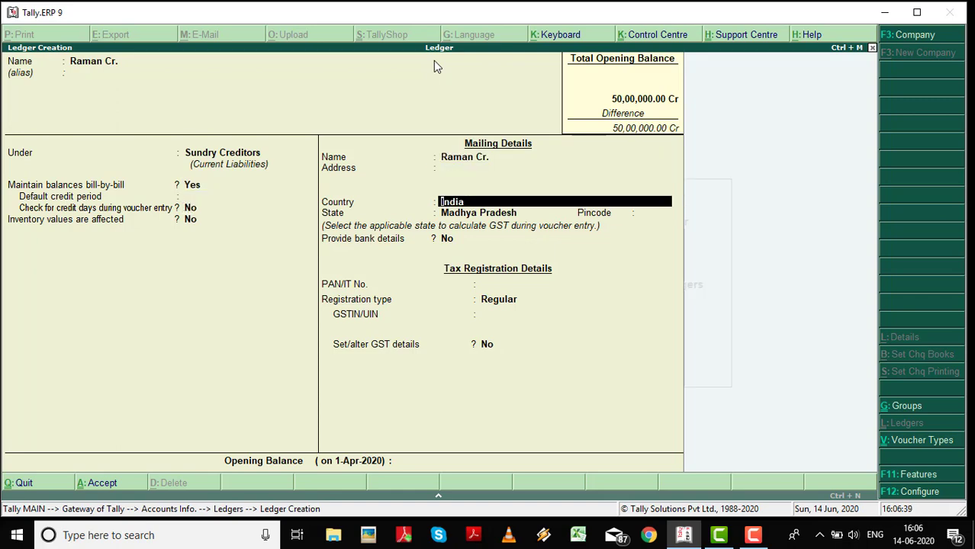
# Enter the creditor's mailing address and pincode, then save the ledger.
pyautogui.press('Up')
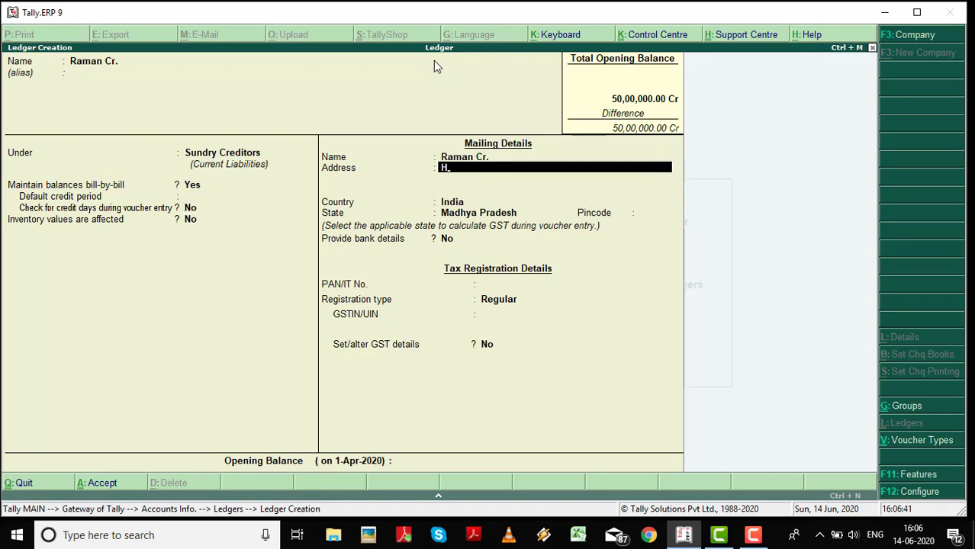
pyautogui.press('Return')
pyautogui.press('Return')
pyautogui.press('Return')
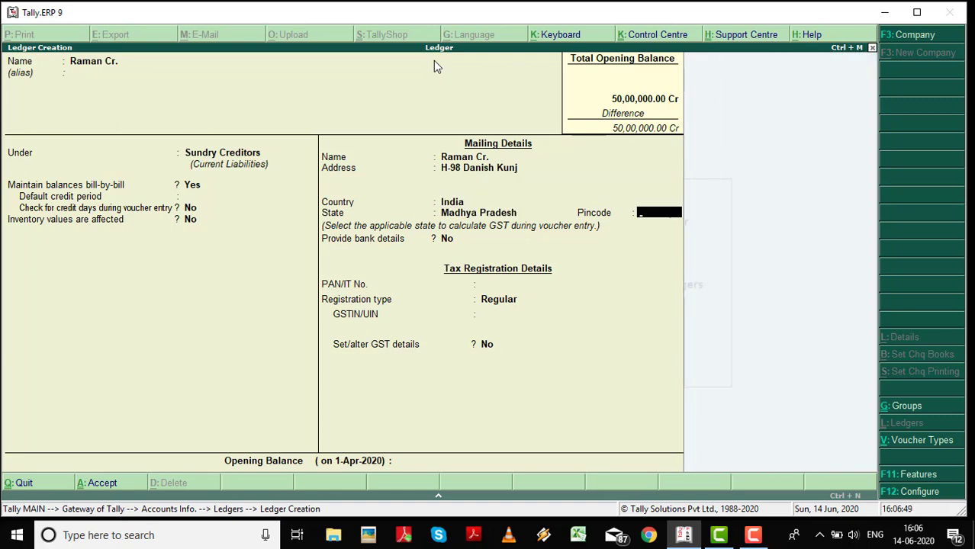
pyautogui.write('462016')
pyautogui.press('Return')
pyautogui.press('Return')
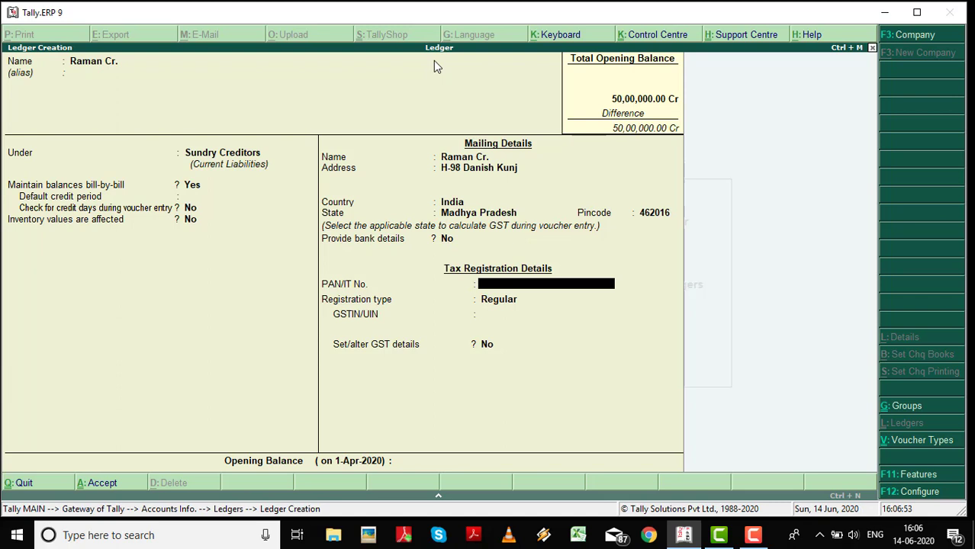
pyautogui.press('Return')
pyautogui.press('Return')
pyautogui.press('Return')
pyautogui.press('Return')
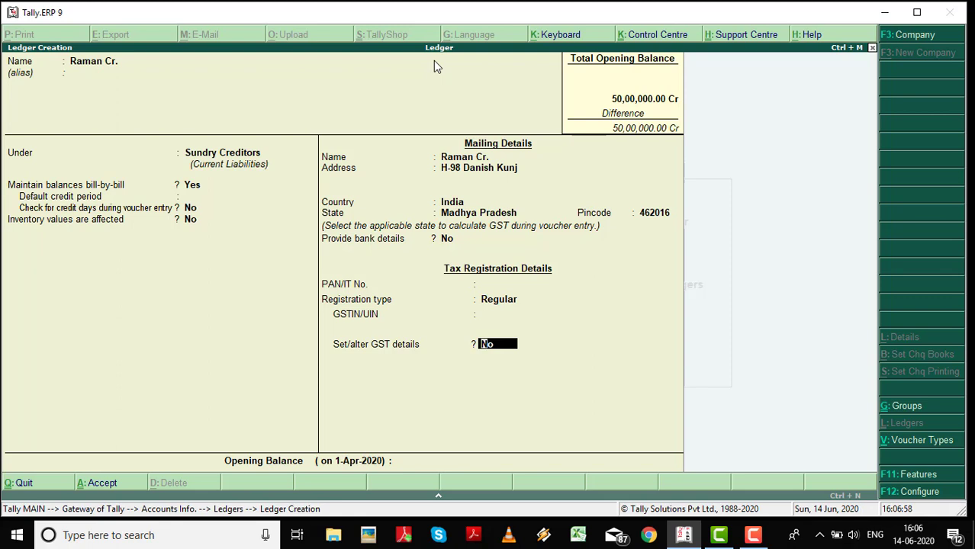
pyautogui.hotkey('ctrl', 'a')
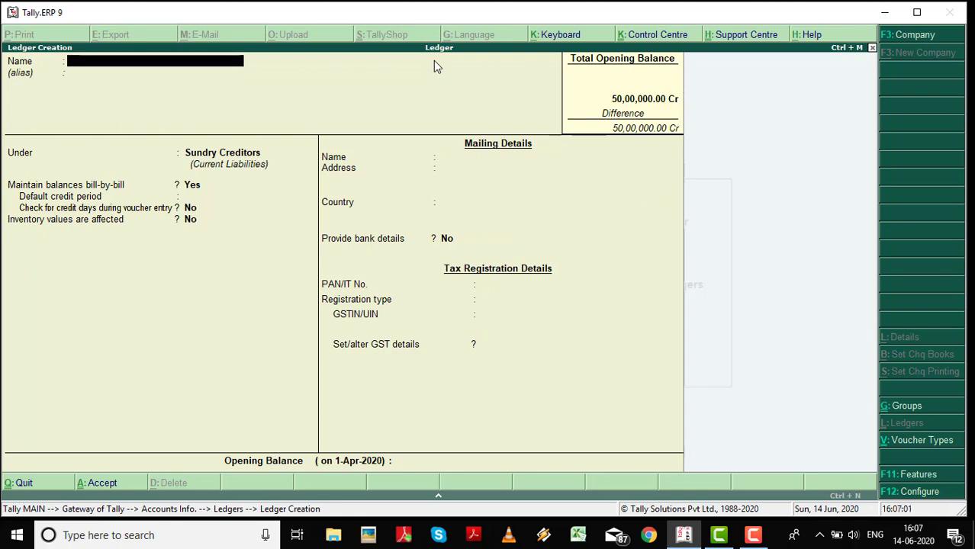
# Name the new debtor ledger and place it under Sundry Debtors.
pyautogui.write('Sanju Dr.')
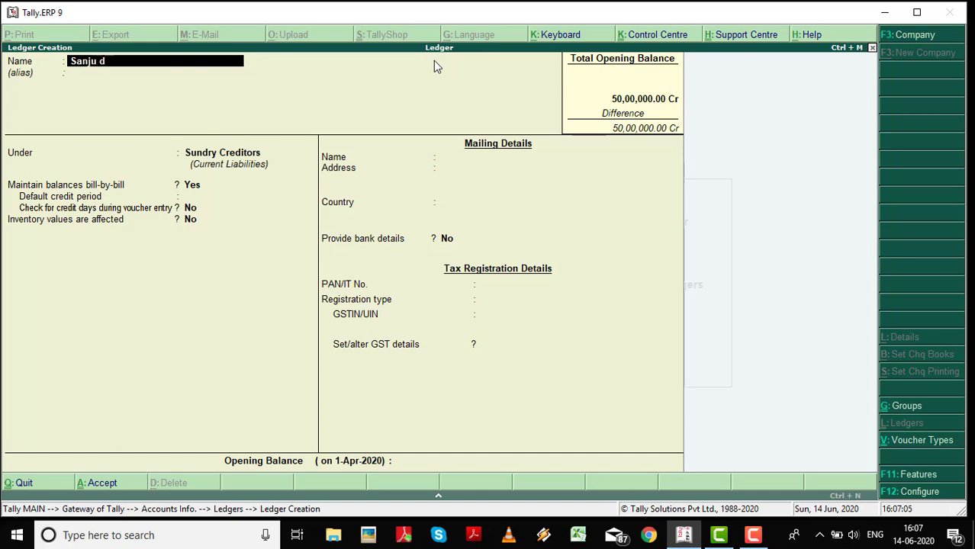
pyautogui.press('Return')
pyautogui.press('Return')
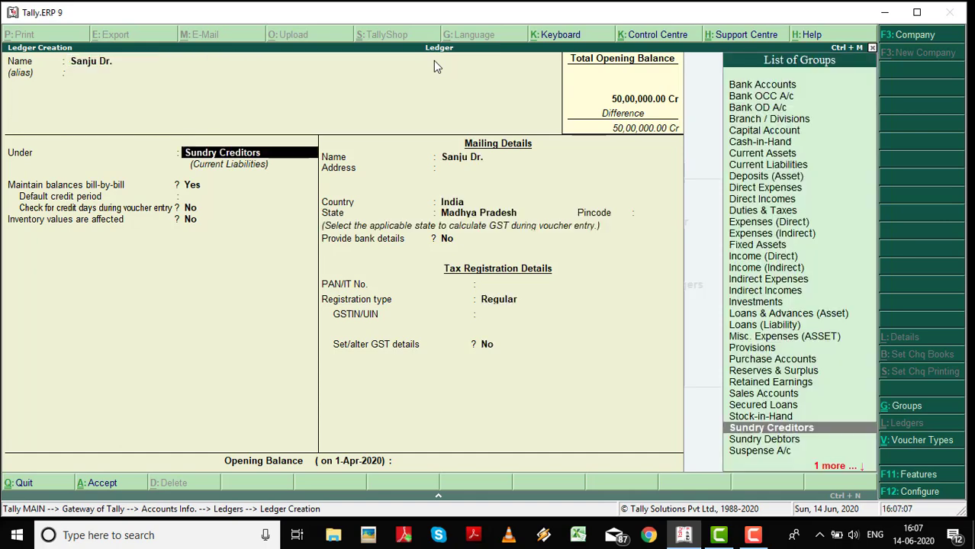
pyautogui.write('Sun')
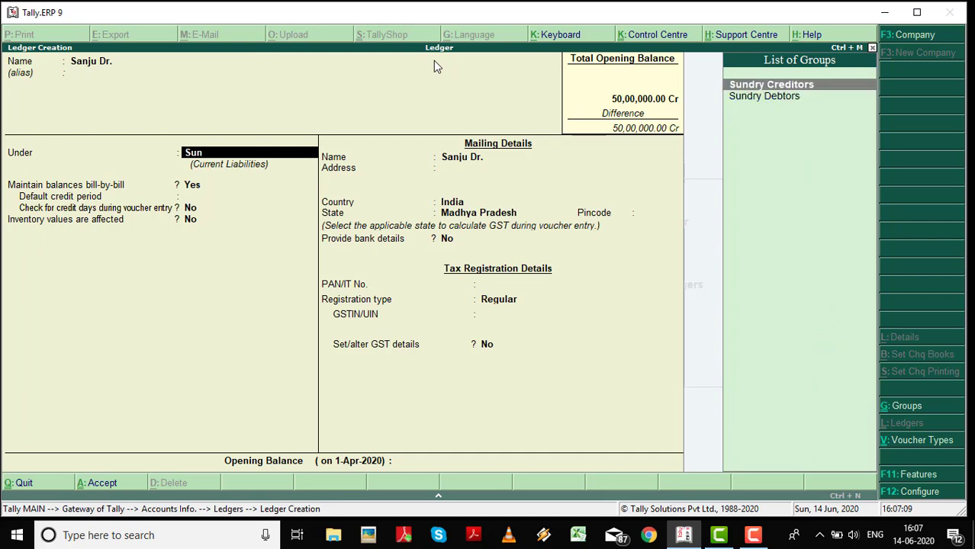
pyautogui.press('Down')
pyautogui.press('Return')
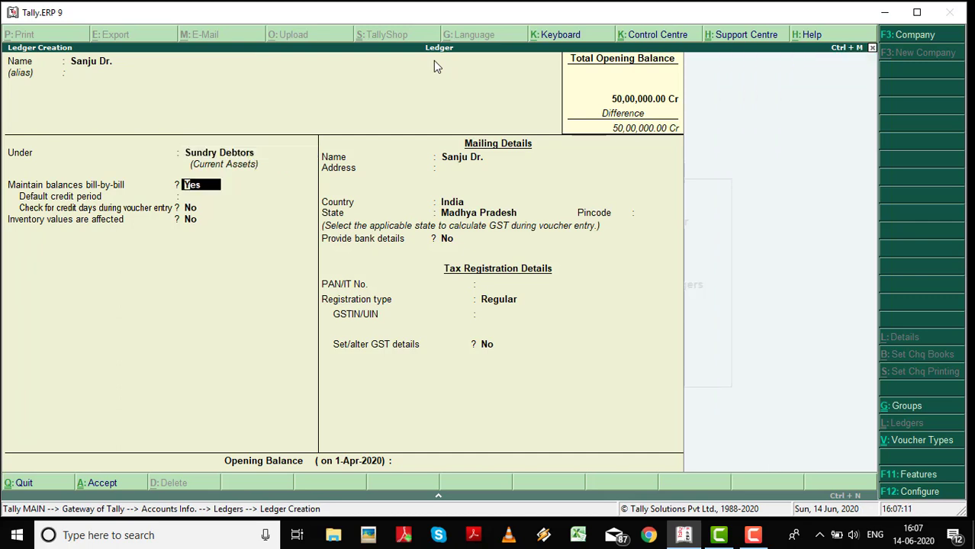
pyautogui.press('Return')
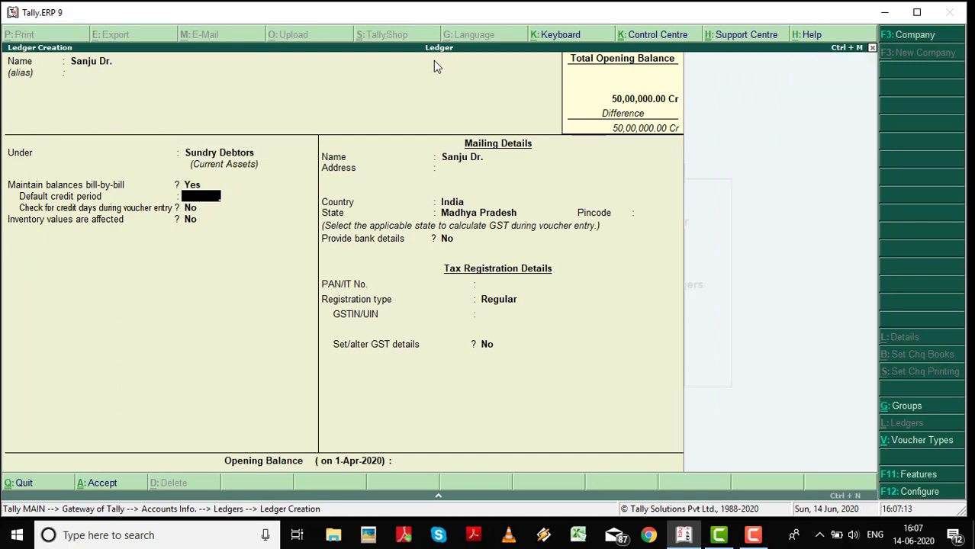
# Keep bill-by-bill balances at Yes with the default credit period.
pyautogui.press('Return')
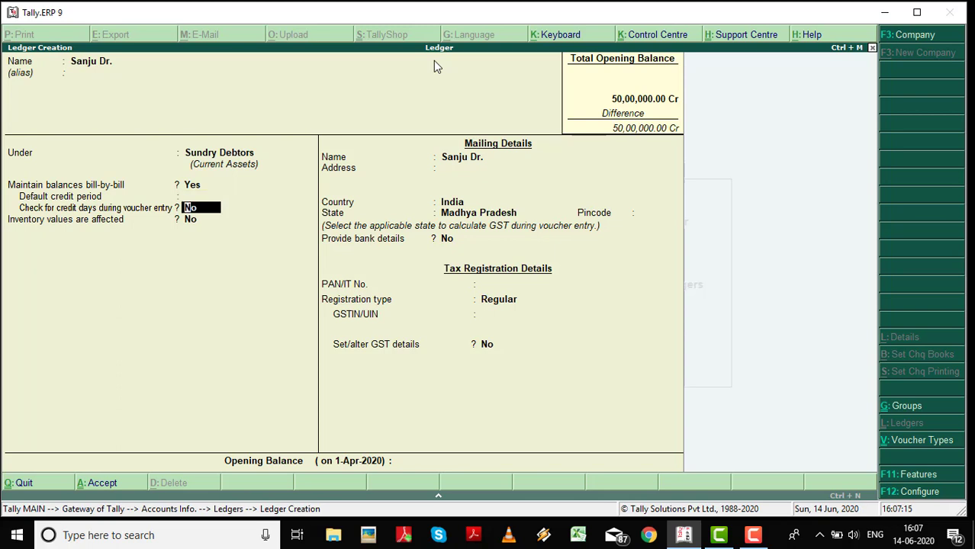
pyautogui.press('BackSpace')
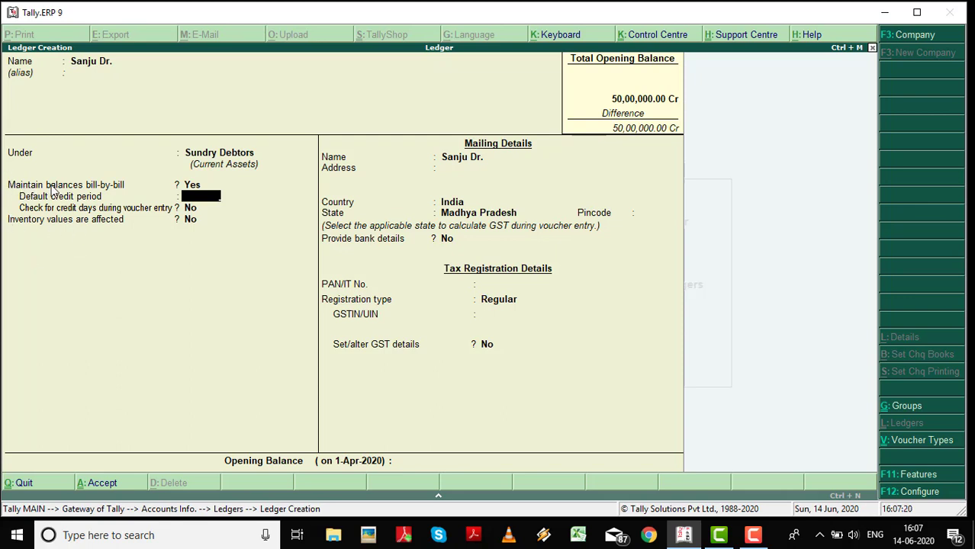
pyautogui.press('Up')
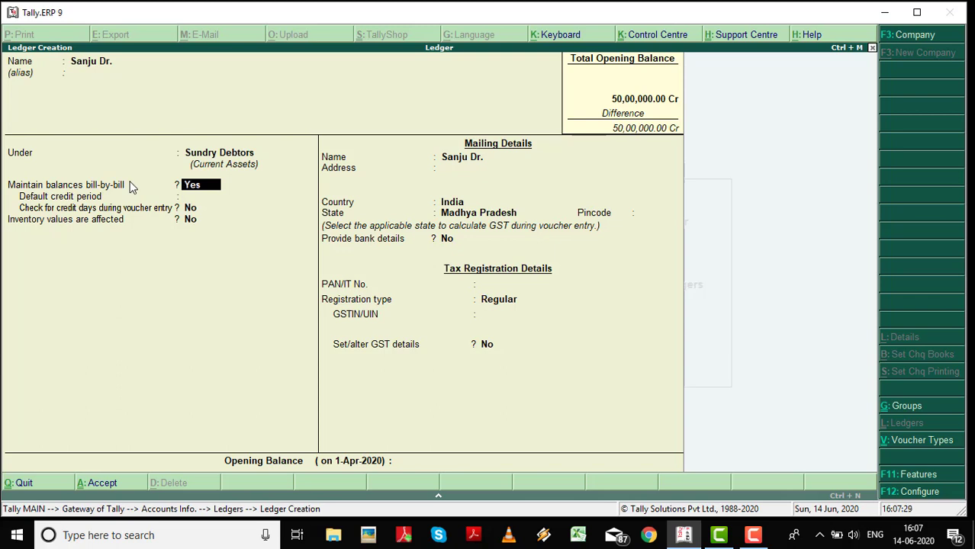
pyautogui.press('Return')
# Enter the debtor's mailing address and pincode, then save the ledger.
pyautogui.press('Return')
pyautogui.press('Return')
pyautogui.press('Return')
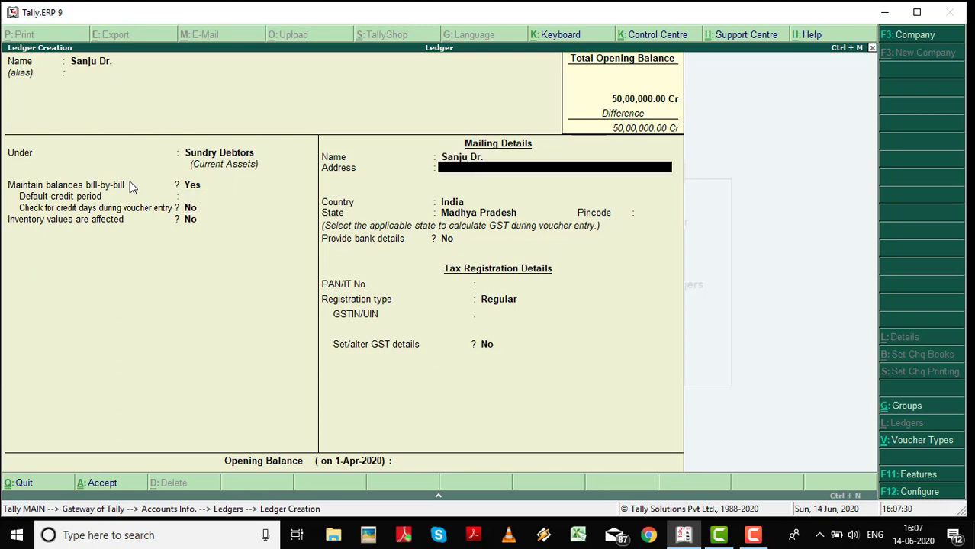
pyautogui.press('Return')
pyautogui.press('Return')
pyautogui.press('Return')
pyautogui.press('Return')
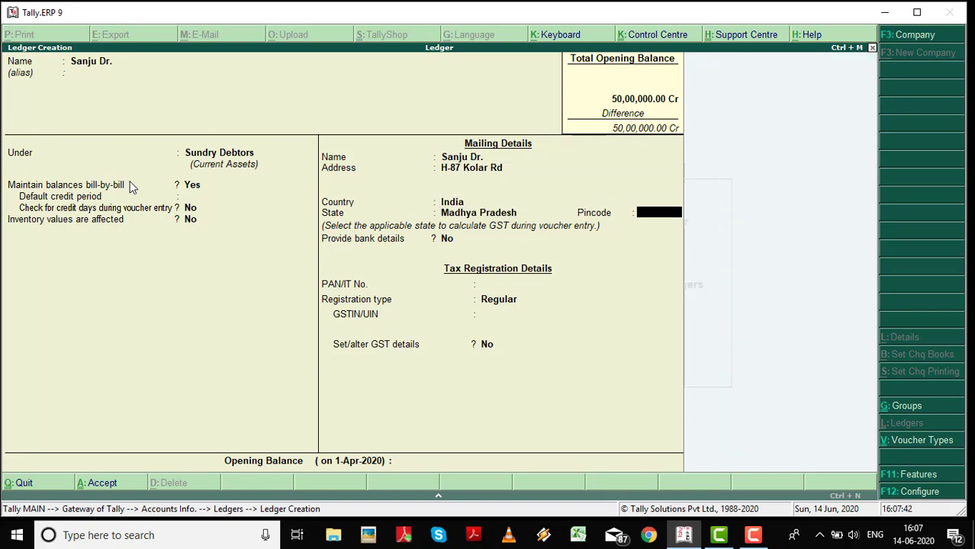
pyautogui.write('462098')
pyautogui.press('Return')
pyautogui.press('Return')
pyautogui.press('Return')
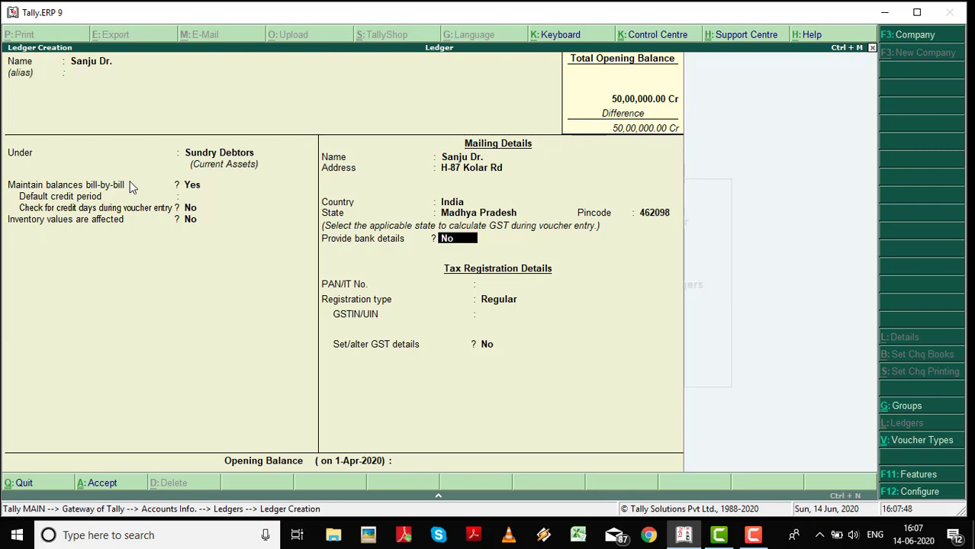
pyautogui.press('Return')
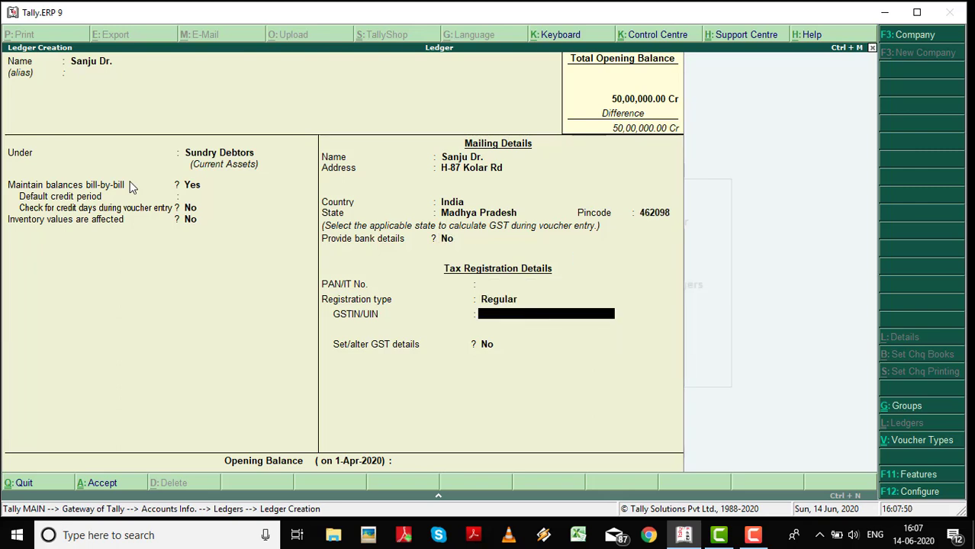
pyautogui.hotkey('ctrl', 'a')
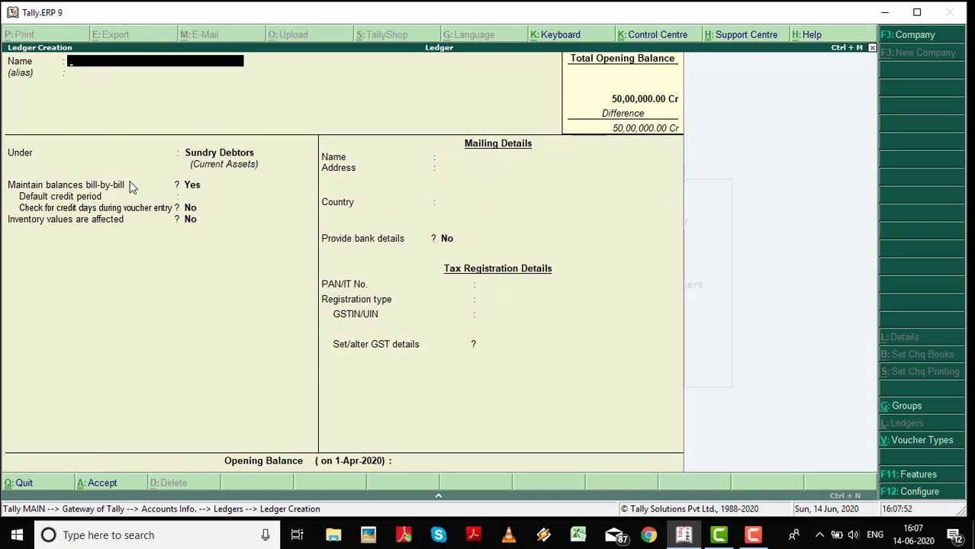
# Leave Ledger Creation and display the Capital A/c ledger's details from the ledger list.
pyautogui.press('Escape')
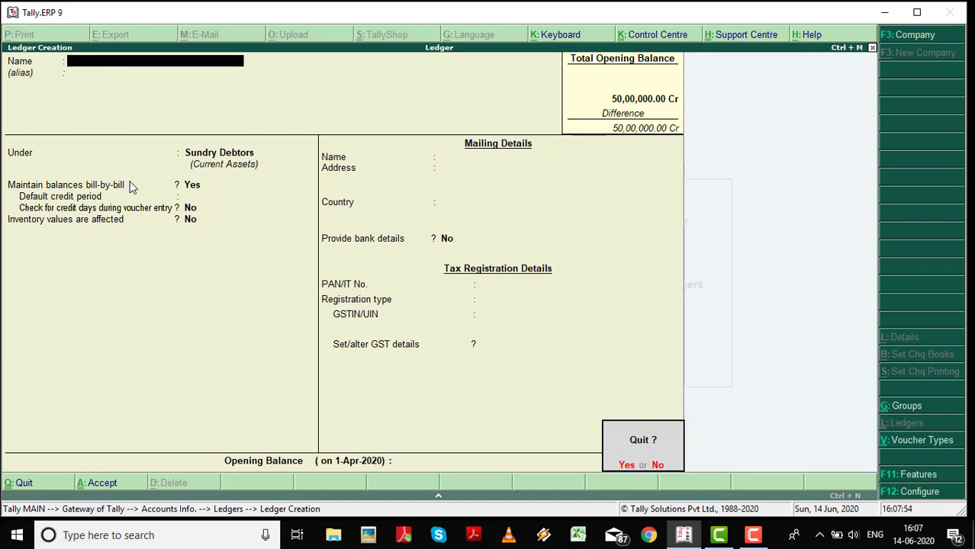
pyautogui.press('Return')
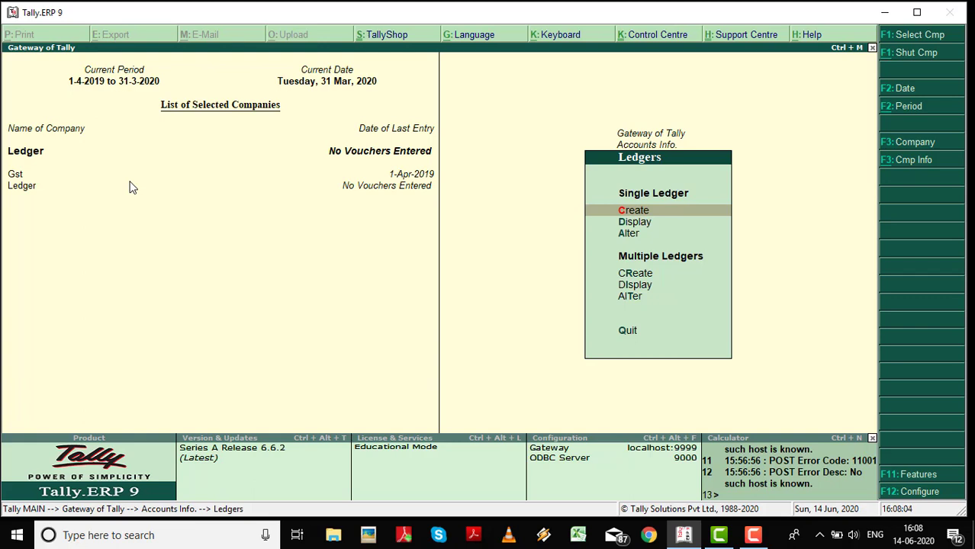
pyautogui.press('Down')
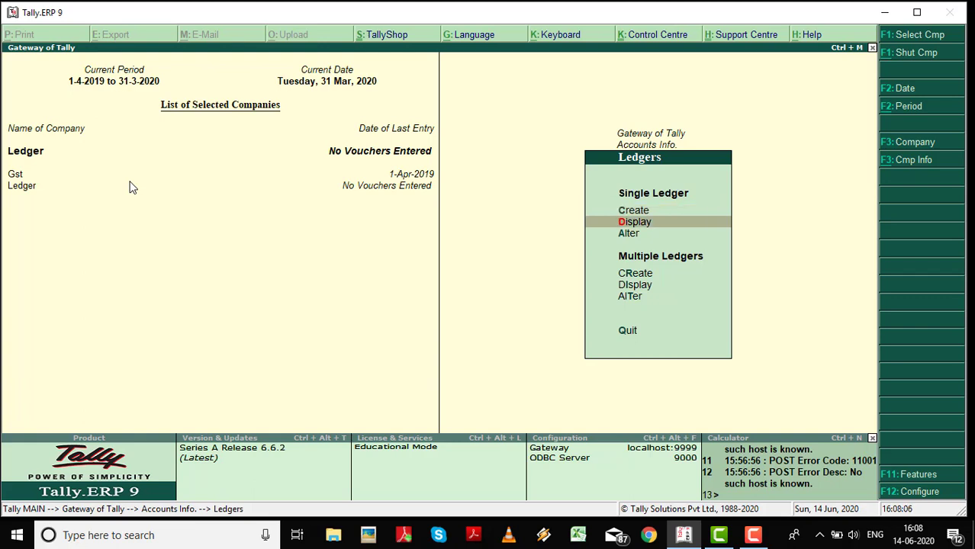
pyautogui.press('Return')
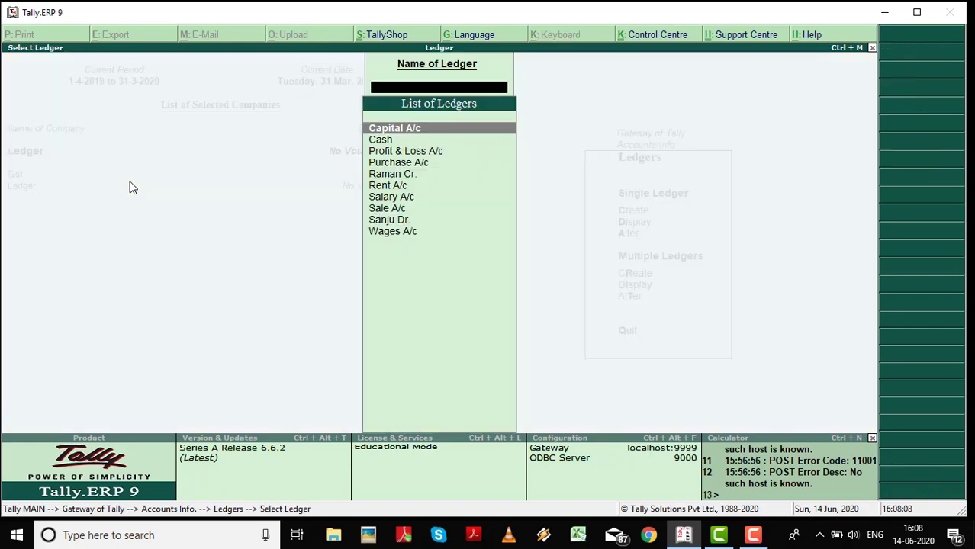
pyautogui.press('Down')
pyautogui.press('Down')
pyautogui.press('Down')
pyautogui.press('Down')
pyautogui.press('Down')
pyautogui.press('Up')
pyautogui.press('Up')
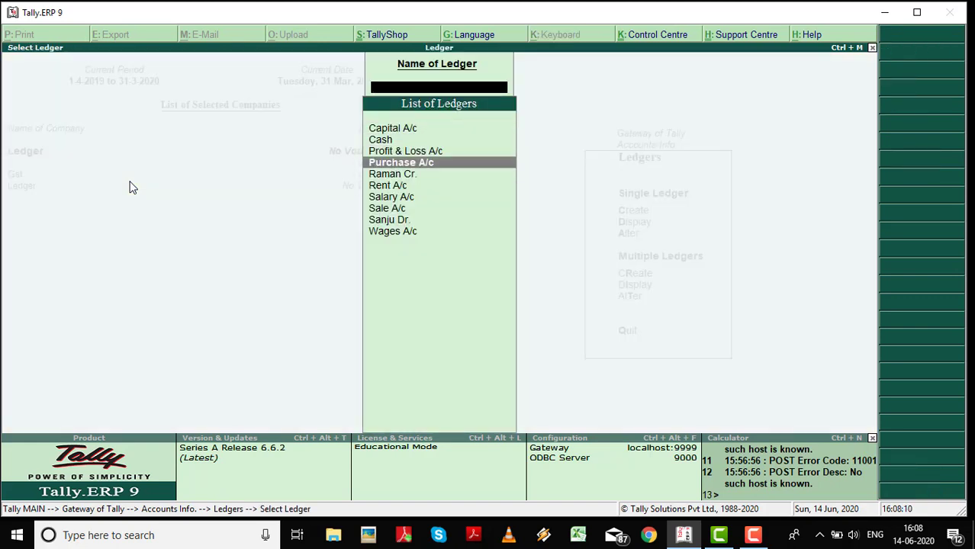
pyautogui.press('Down')
pyautogui.press('Down')
pyautogui.press('Down')
pyautogui.press('Down')
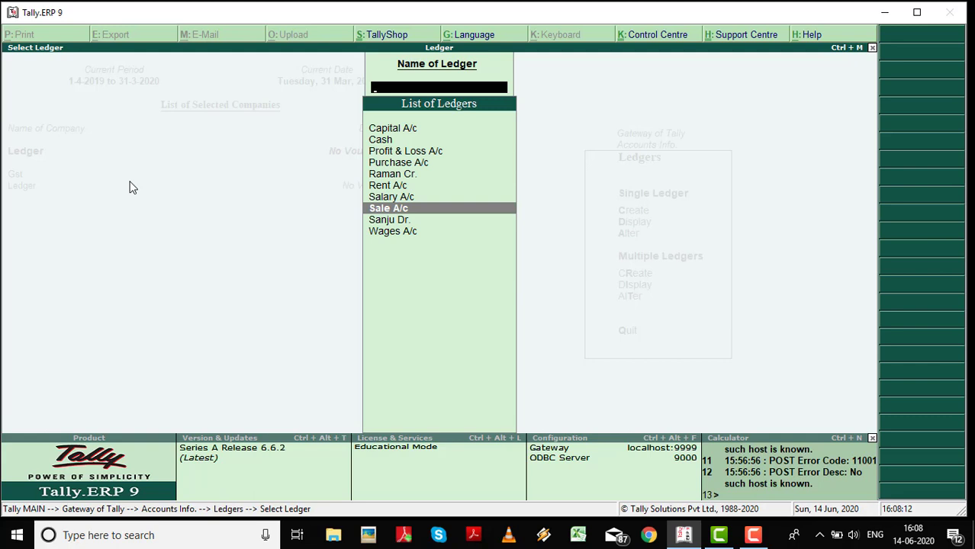
pyautogui.press('Down')
pyautogui.press('Down')
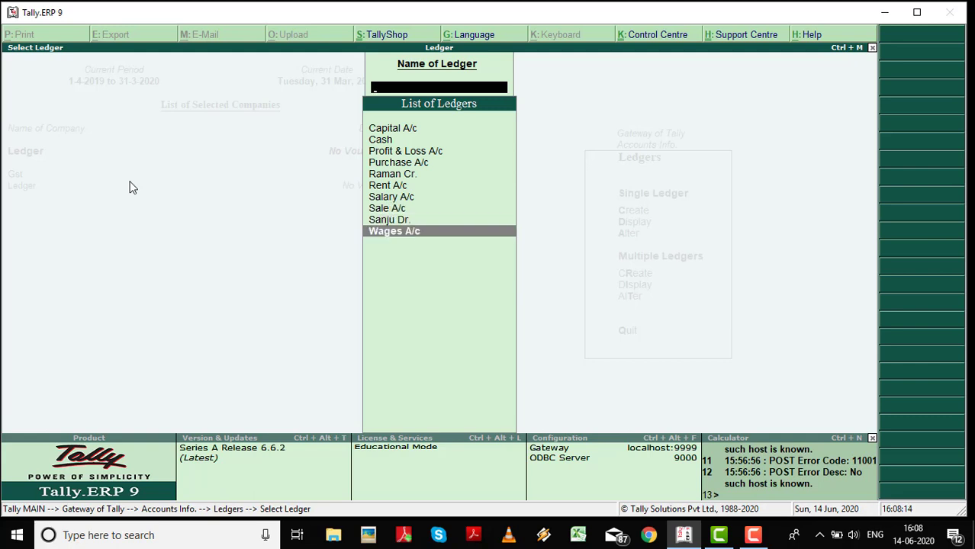
pyautogui.press('Up')
pyautogui.press('Up')
pyautogui.press('Up')
pyautogui.press('Up')
pyautogui.press('Up')
pyautogui.press('Up')
pyautogui.press('Up')
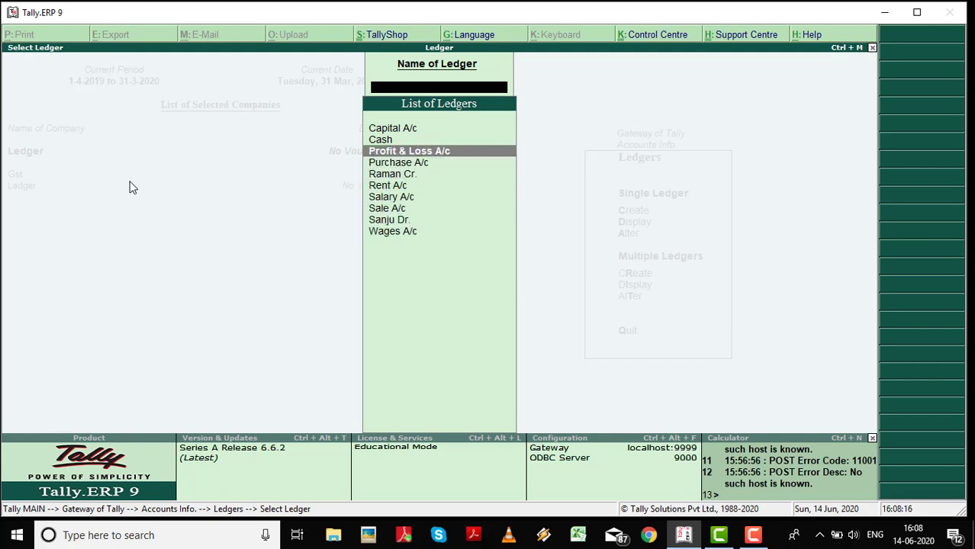
pyautogui.press('Up')
pyautogui.press('Up')
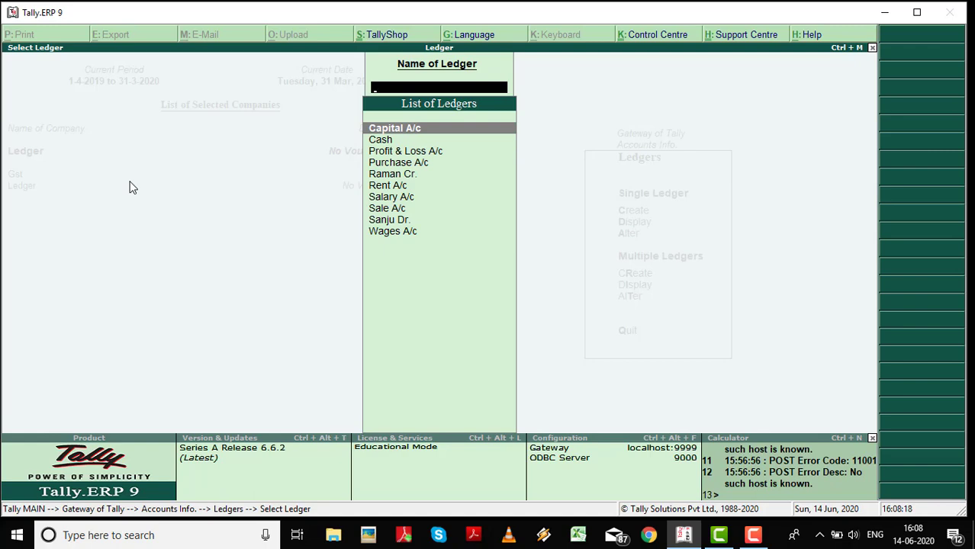
pyautogui.press('Return')
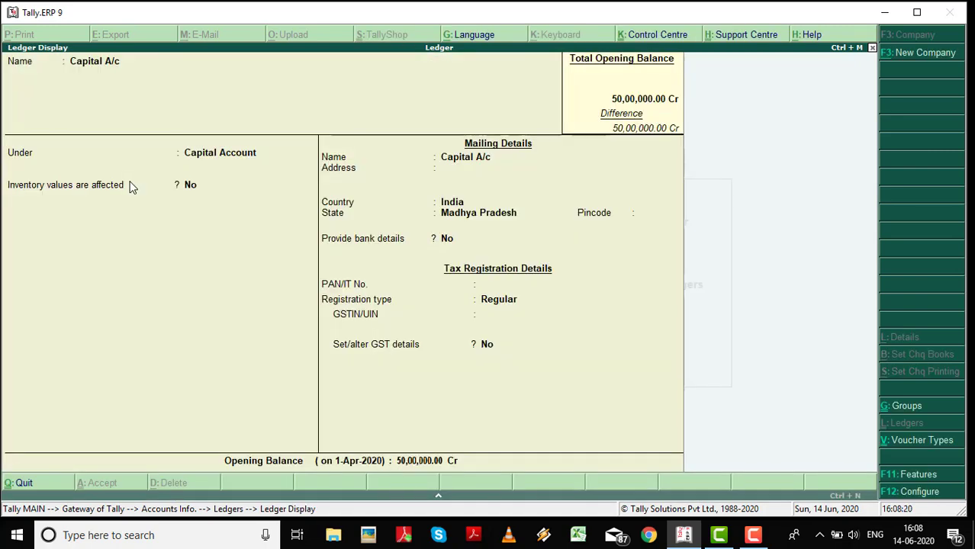
pyautogui.press('Escape')
pyautogui.press('Return')
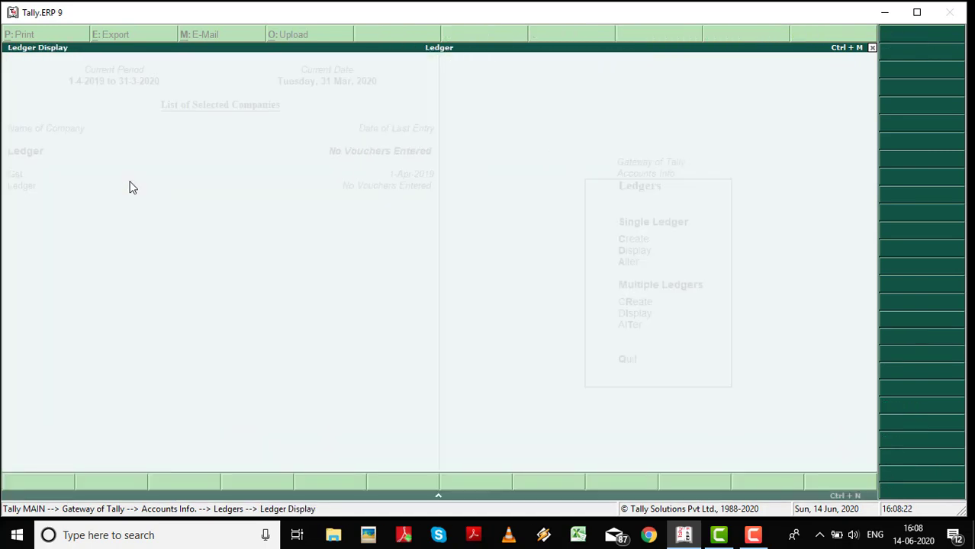
# Open the list of ledgers for alteration and move to the creditor ledger.
pyautogui.press('Escape')
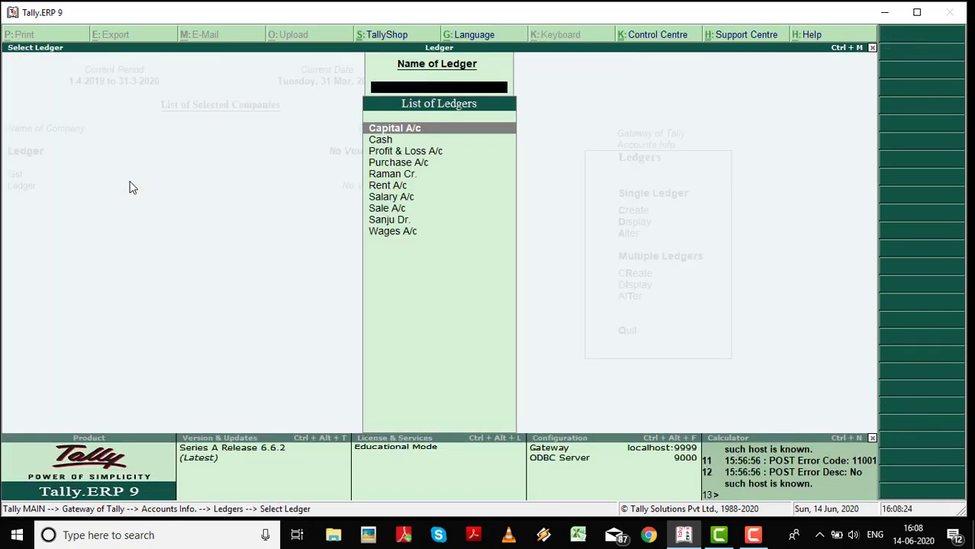
pyautogui.press('Escape')
pyautogui.press('Down')
pyautogui.press('Return')
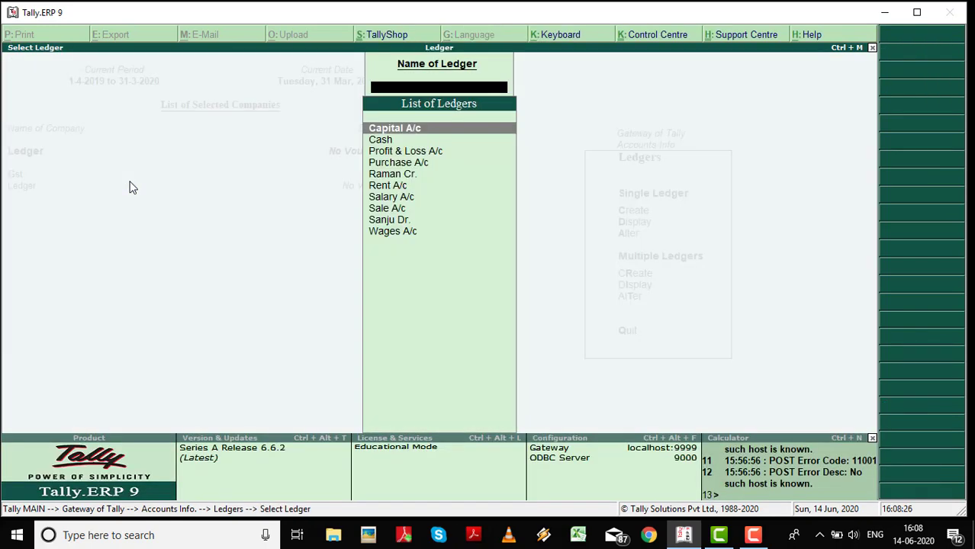
pyautogui.press('Down')
pyautogui.press('Down')
pyautogui.press('Down')
pyautogui.press('Down')
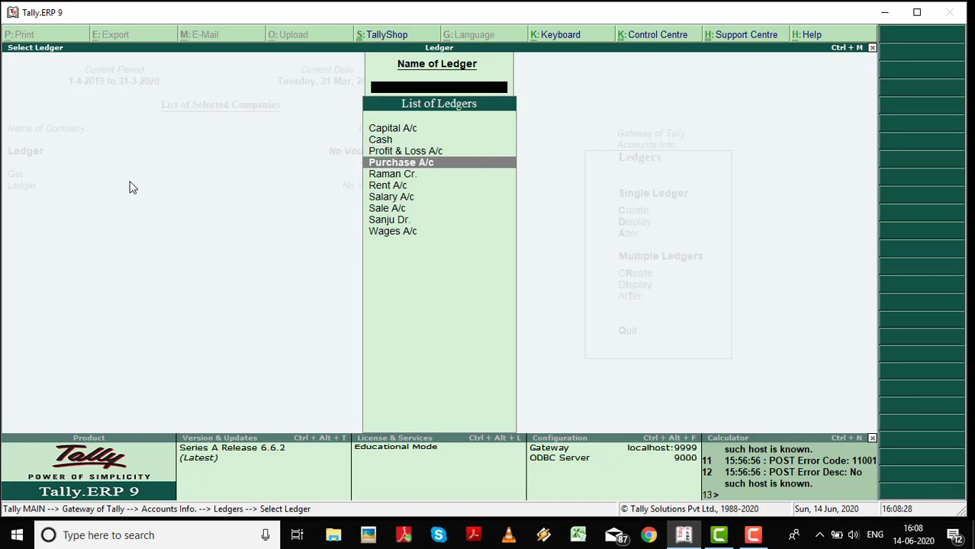
# Correct the creditor ledger's name, retyping its 'Cr.' suffix, and save the alteration.
pyautogui.press('Return')
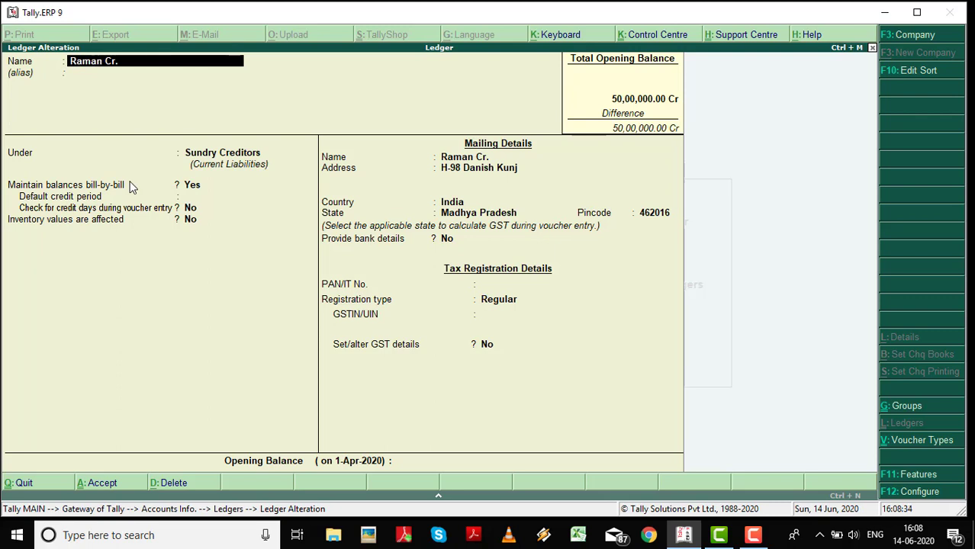
pyautogui.press('BackSpace')
pyautogui.press('BackSpace')
pyautogui.press('BackSpace')
pyautogui.write('m')
pyautogui.press('Delete')
pyautogui.press('Delete')
pyautogui.write('Cr')
pyautogui.press('BackSpace')
pyautogui.press('BackSpace')
pyautogui.write('Cr.')
pyautogui.press('Return')
pyautogui.press('Return')
pyautogui.press('Return')
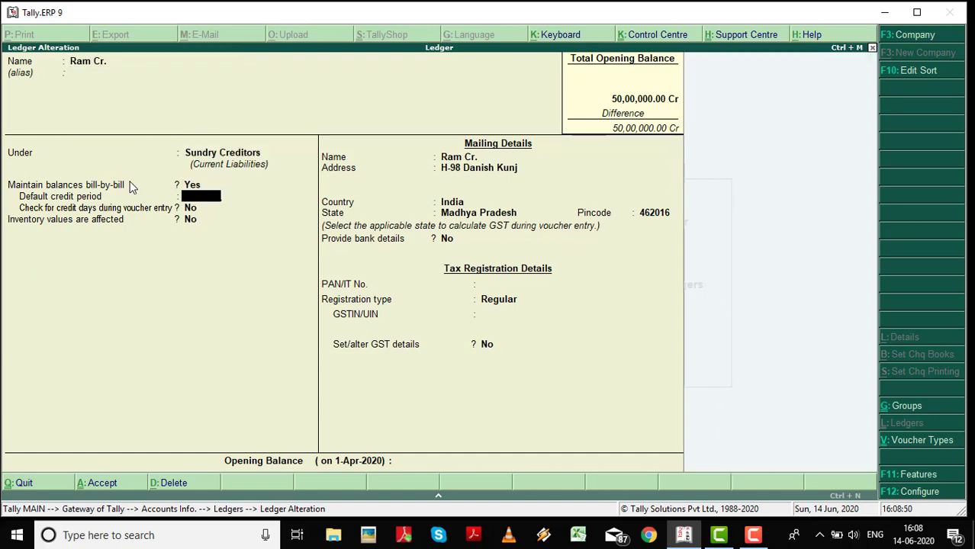
pyautogui.press('Return')
pyautogui.hotkey('ctrl', 'a')
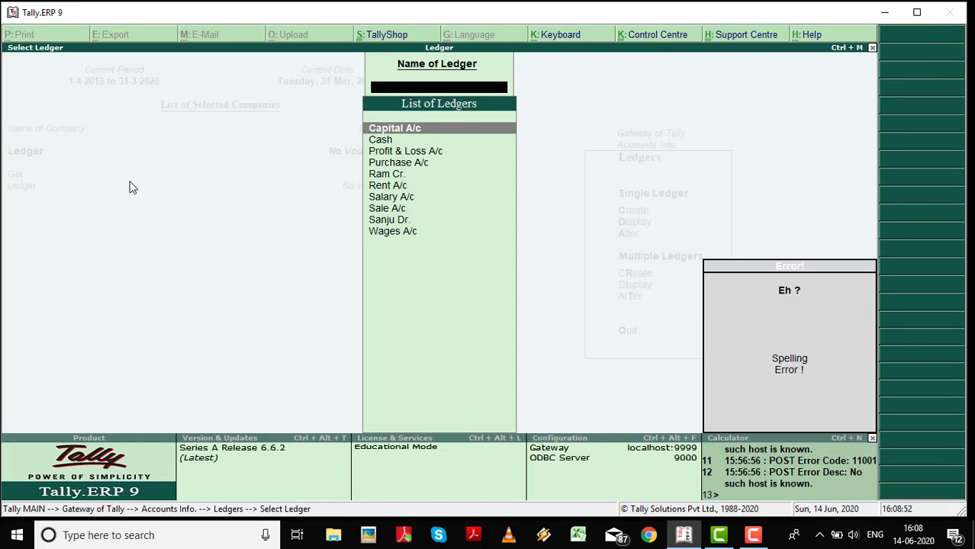
# Dismiss the Spelling Error box and back out to the Accounts Info. menu.
pyautogui.press('Escape')
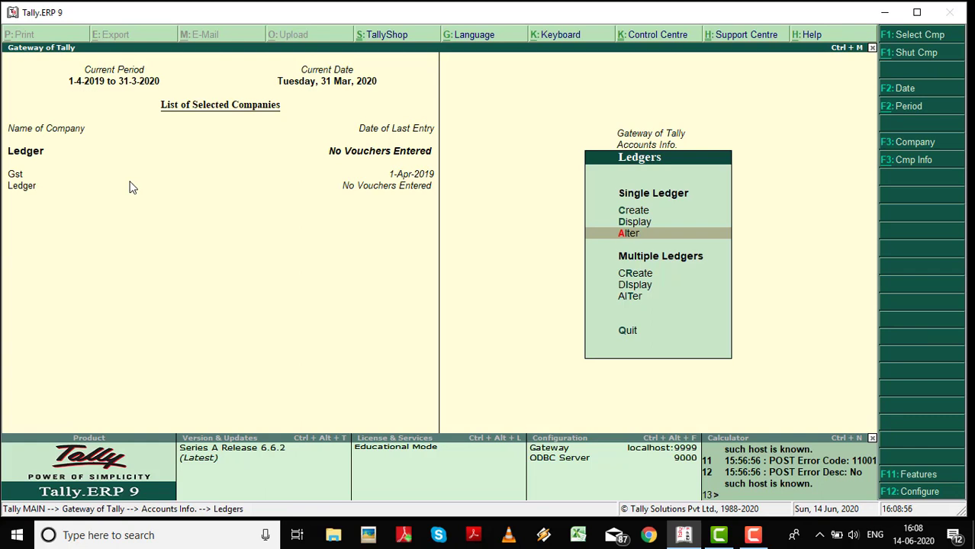
pyautogui.press('Escape')
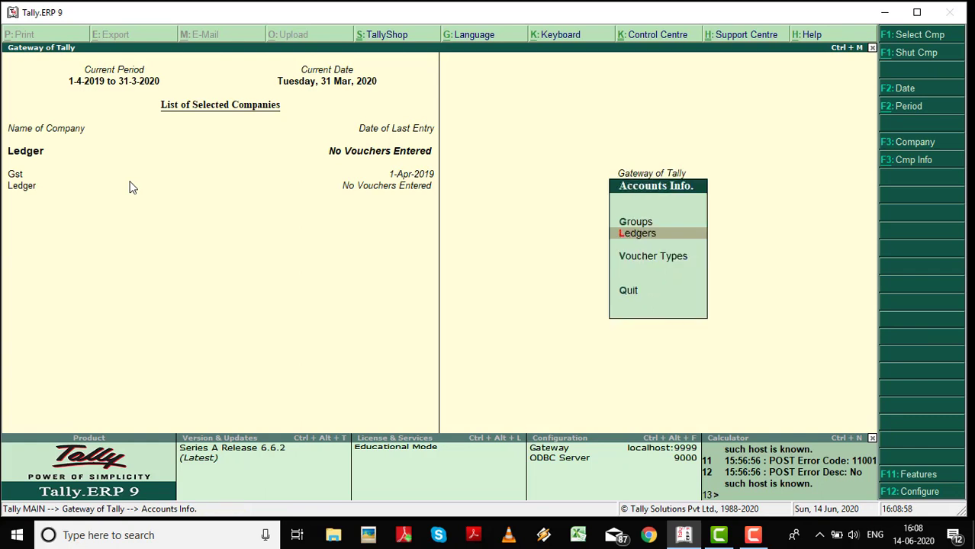